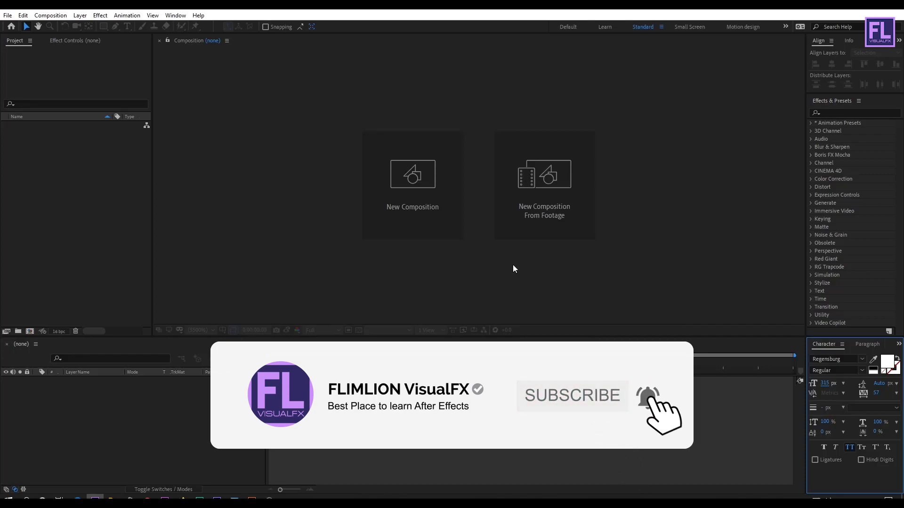
Create a composition named Main at 1920×1080, 29.97 fps, lasting 0:00:06:00
click(490, 282)
click(407, 213)
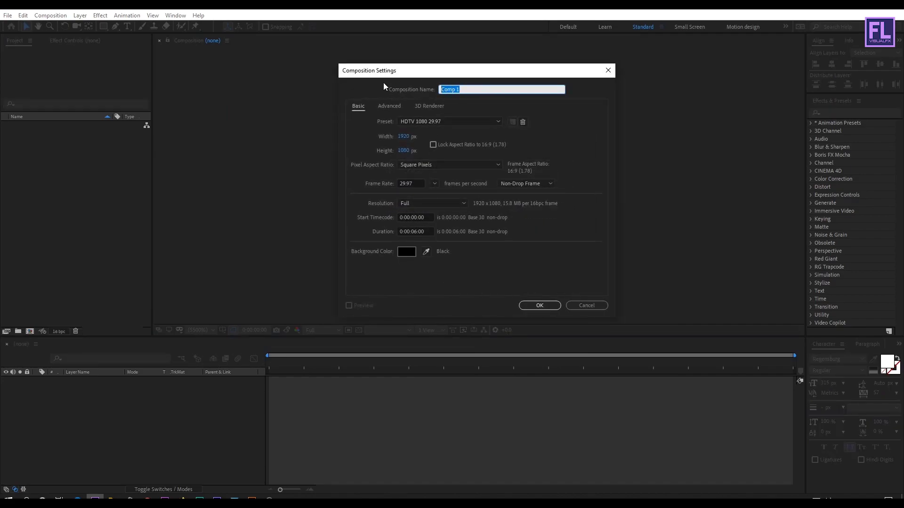
text(M)
key(Tab)
key(Tab)
key(Tab)
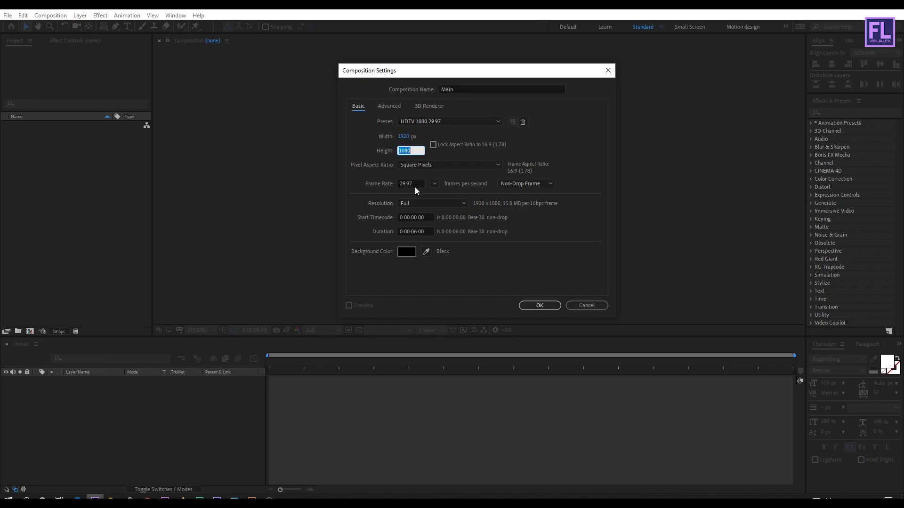
click(423, 228)
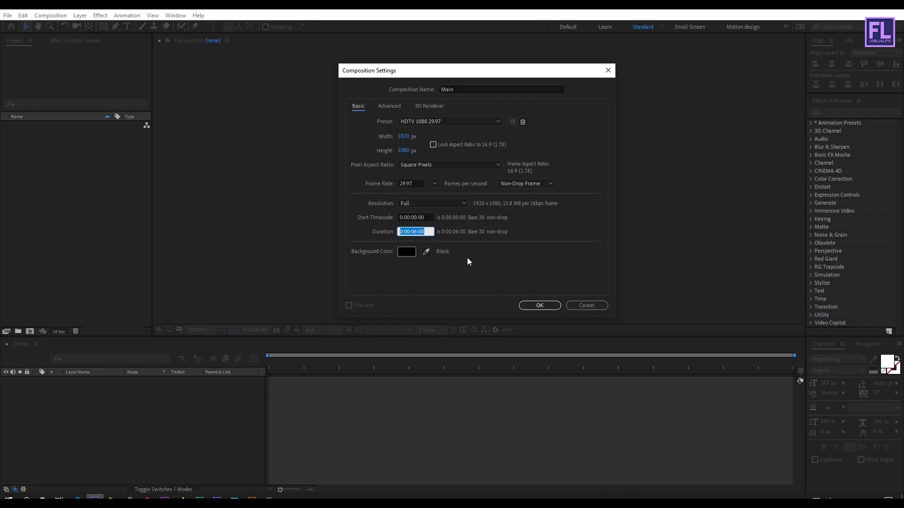
click(536, 306)
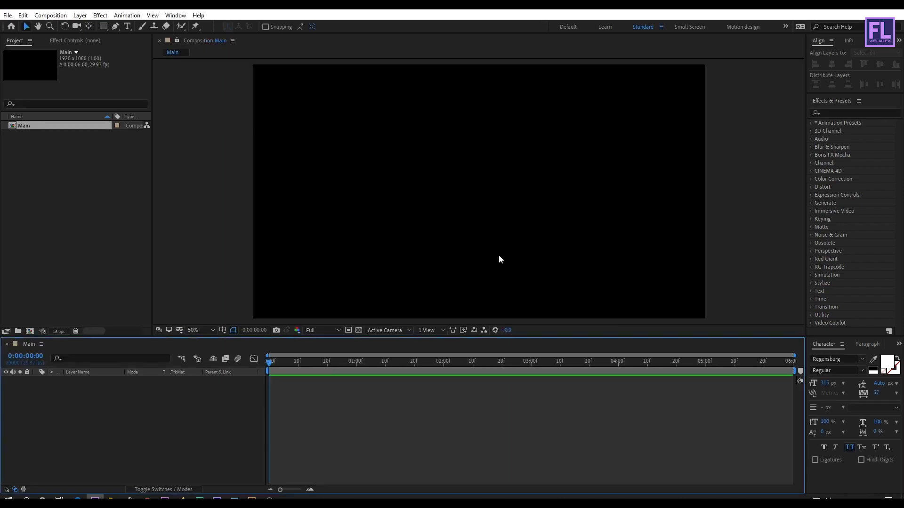
Add a new text layer reading 'trailer' to the Main timeline
right_click(78, 407)
mouse_move(90, 300)
click(216, 300)
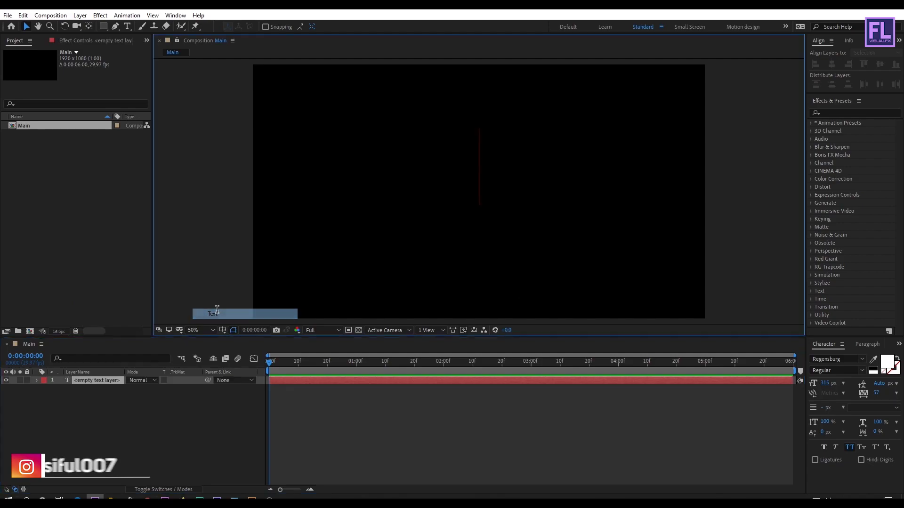
text(trailer)
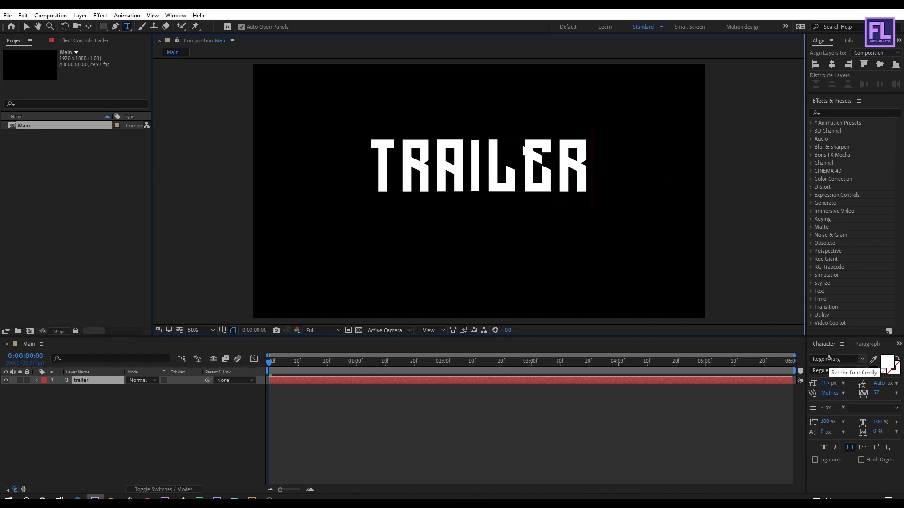
click(104, 381)
Scale the TRAILER text down and centre it in the frame with Align
click(880, 65)
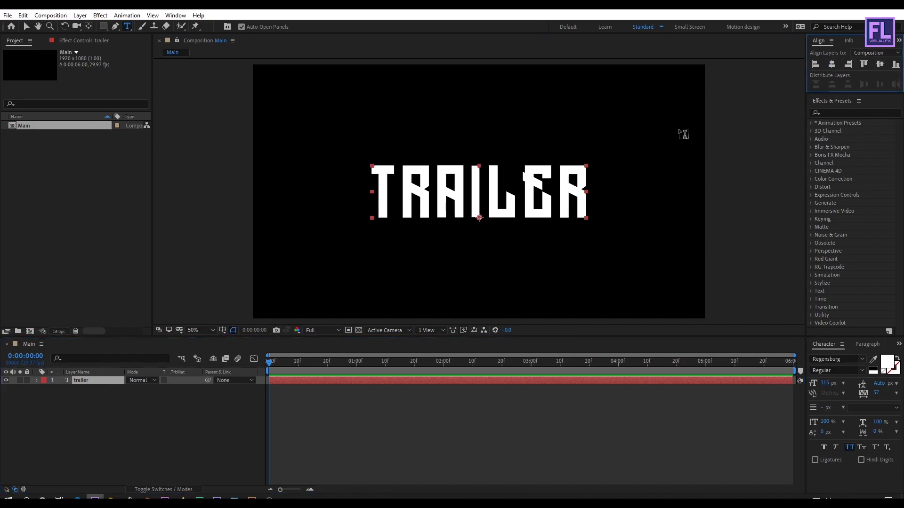
key(v)
drag(587, 168, 574, 168)
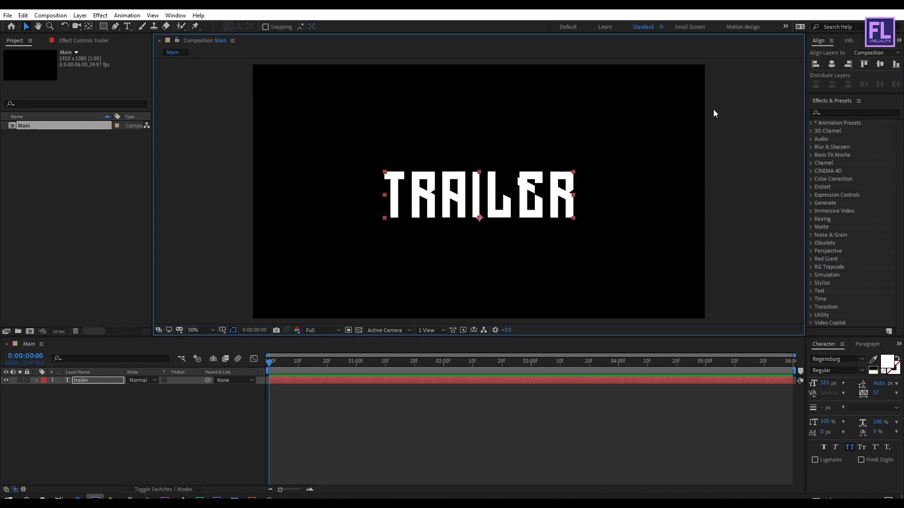
click(832, 65)
click(880, 64)
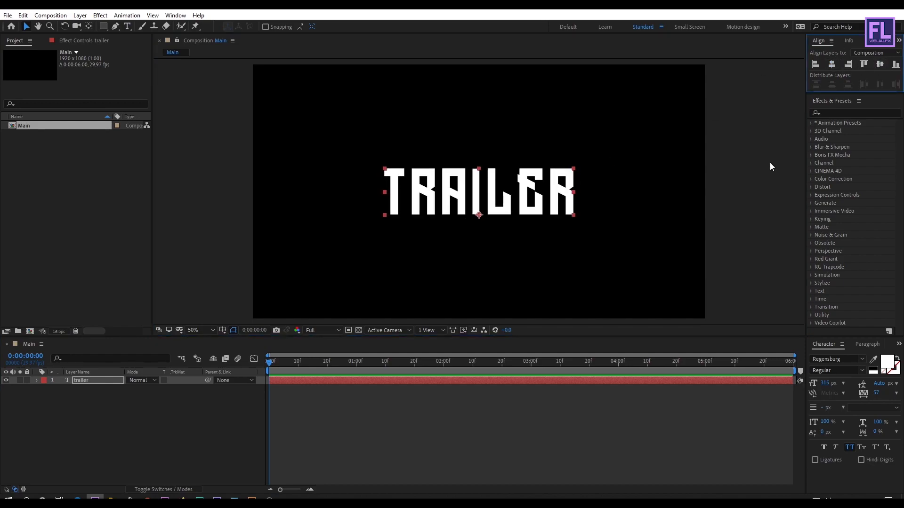
Add a second text layer reading 'cinematic'
click(75, 431)
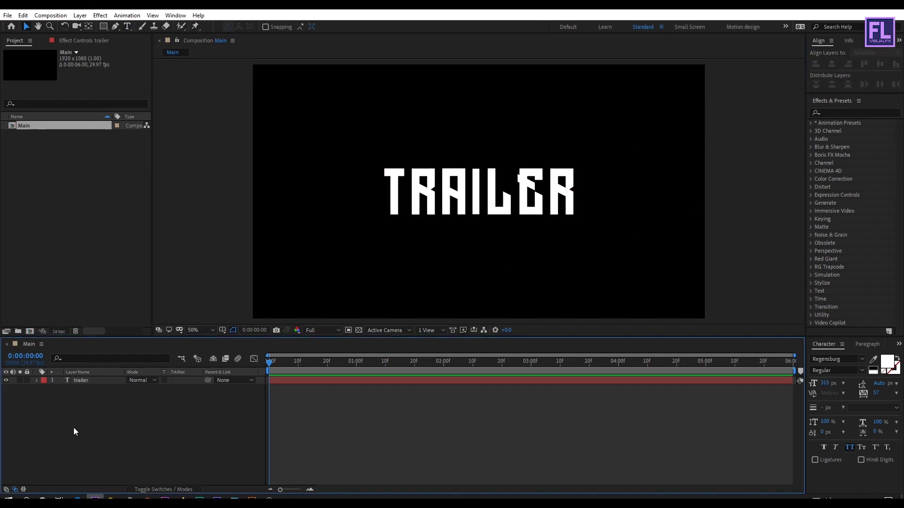
right_click(74, 429)
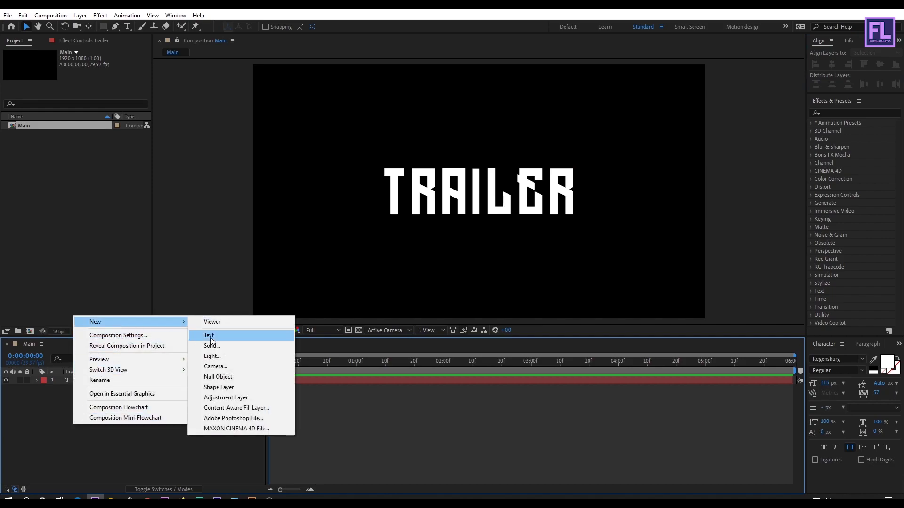
click(211, 337)
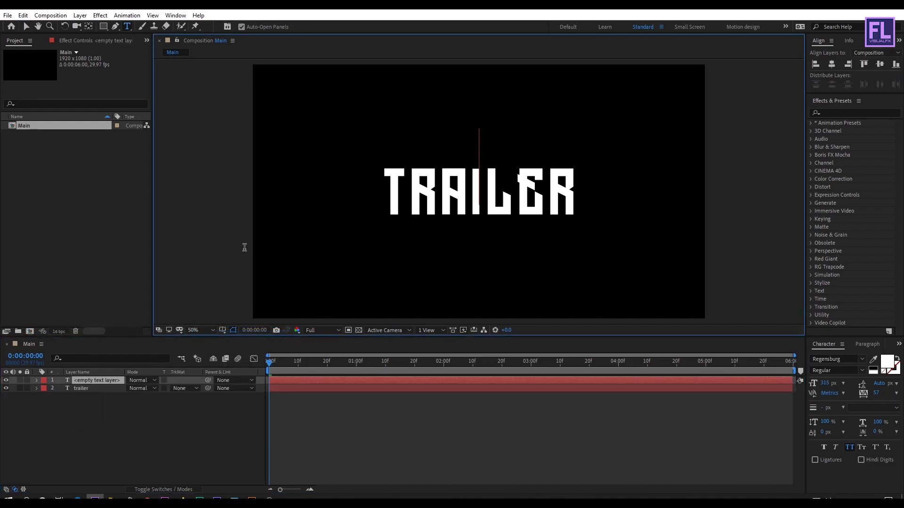
text(c)
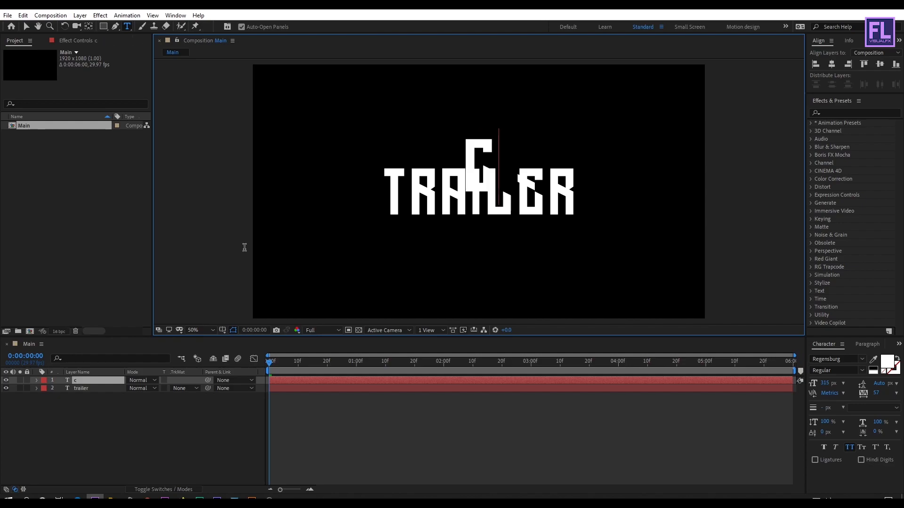
text(ine)
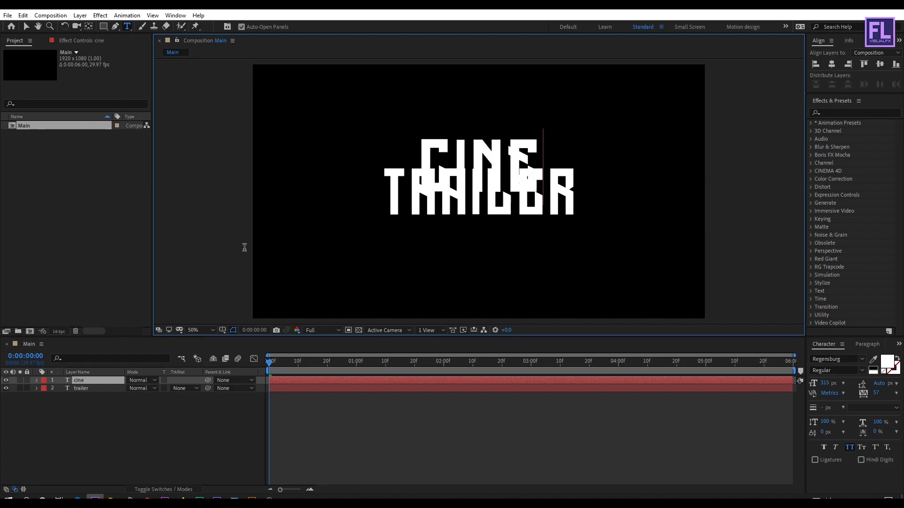
text(mat)
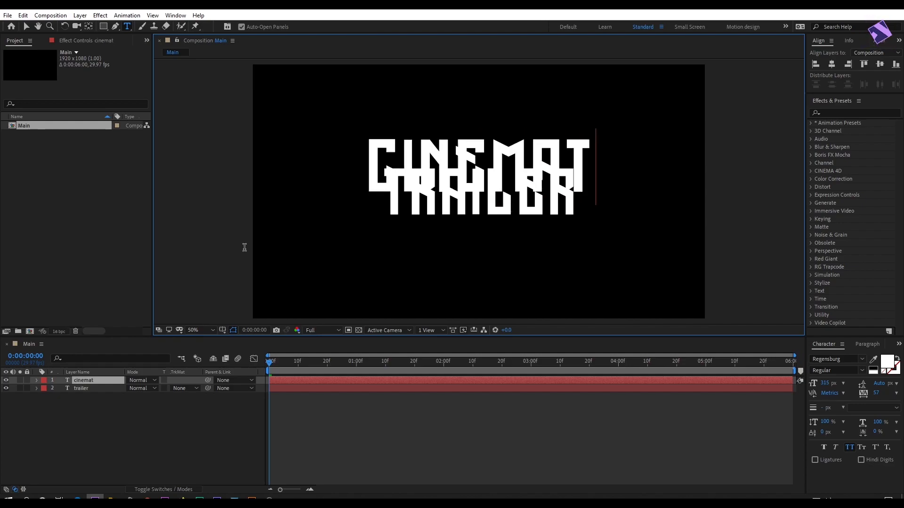
text(ic)
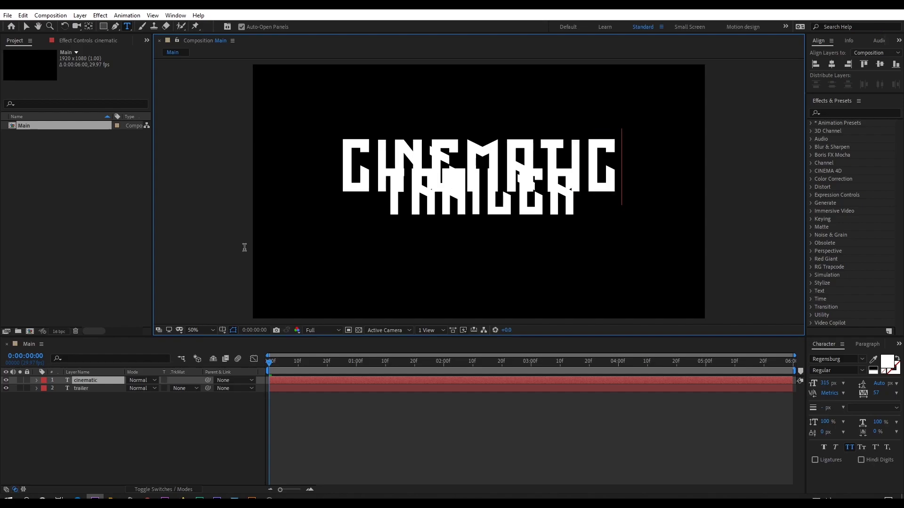
Set CINEMATIC to BankGothic Lt BT, shrink it, and move it above TRAILER
key(ctrl+a)
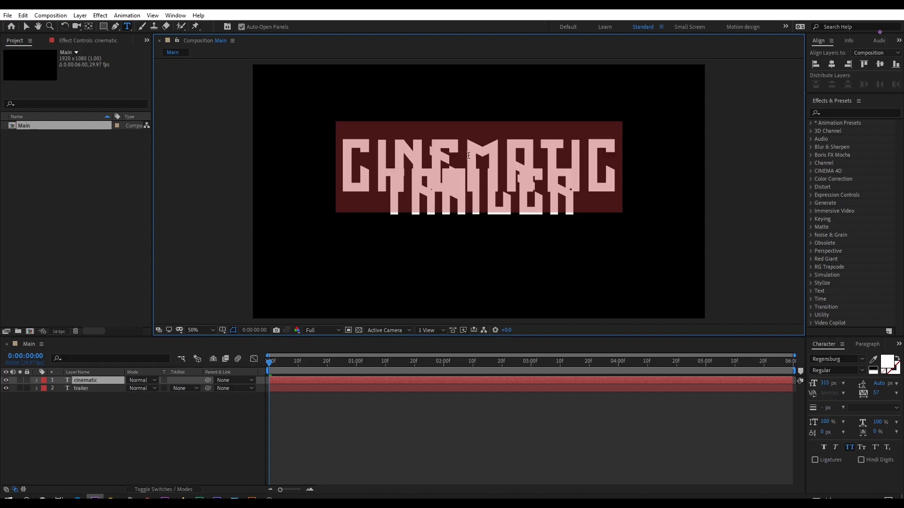
click(845, 358)
text(ban)
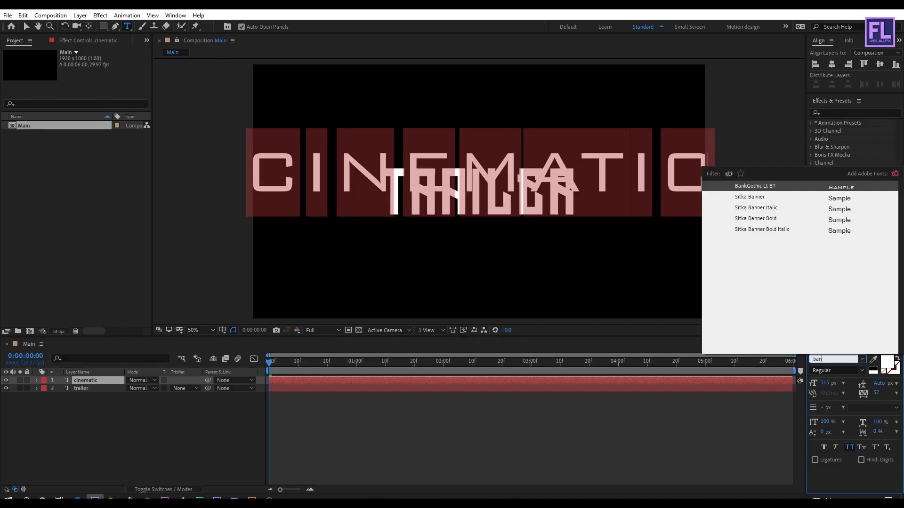
key(Return)
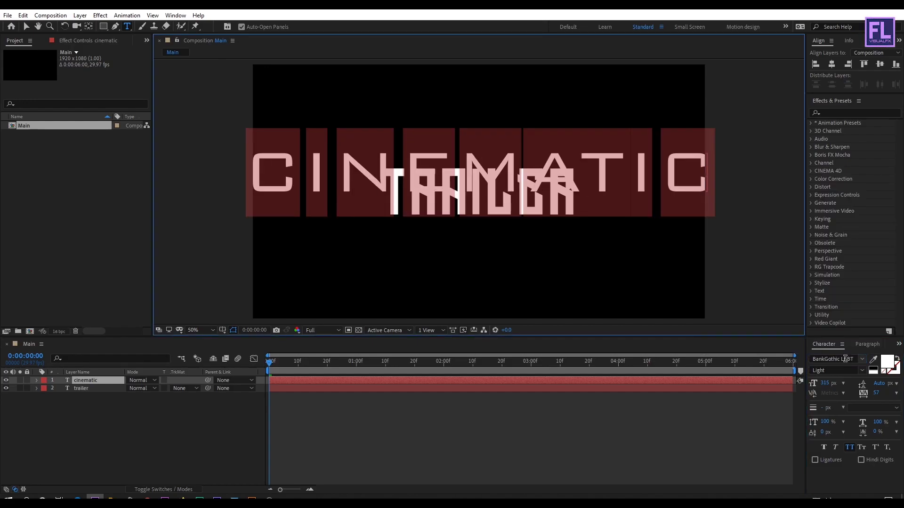
drag(825, 383, 701, 363)
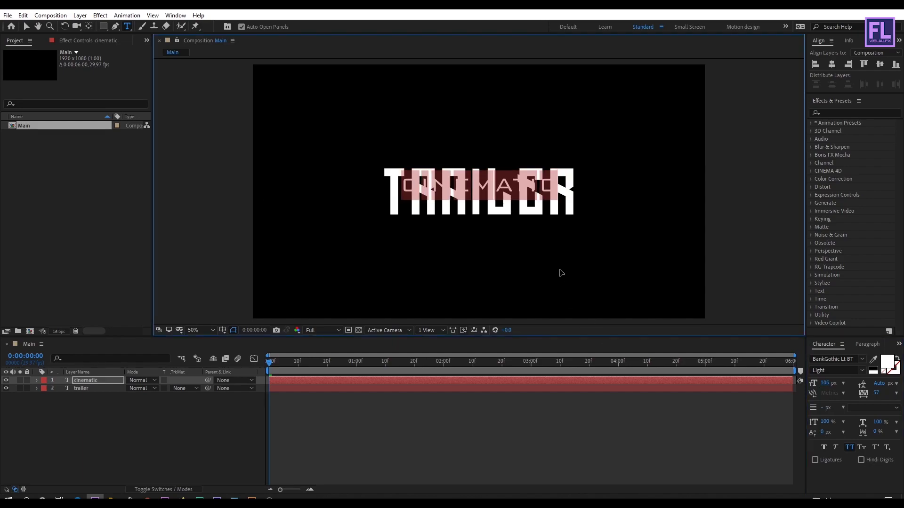
drag(559, 273, 560, 244)
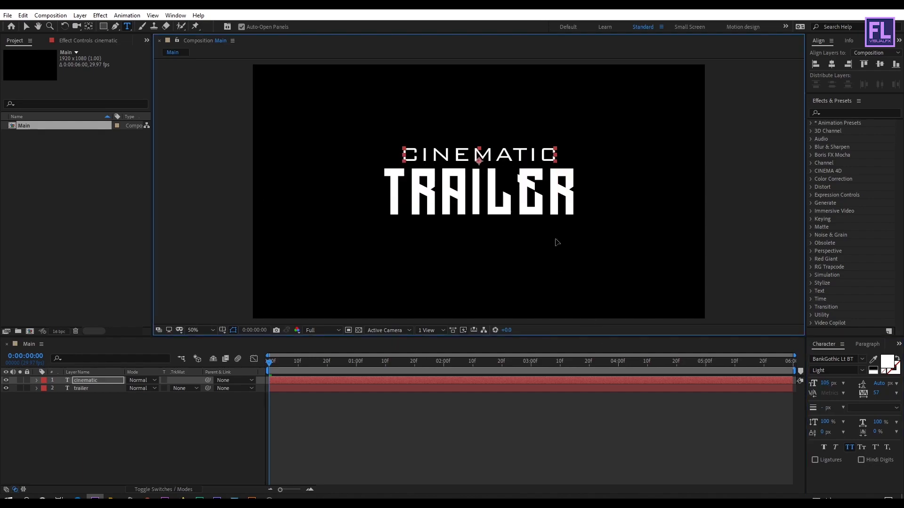
Colour the CINEMATIC text bright red
key(Return)
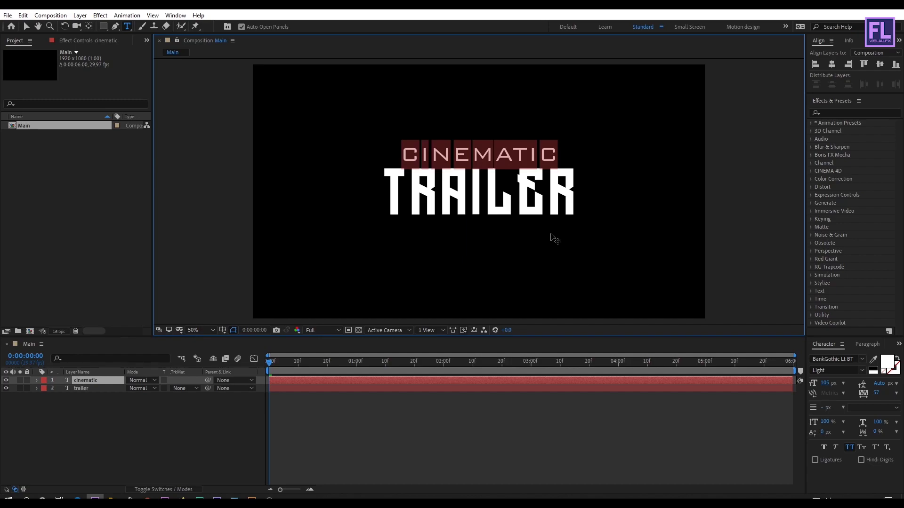
click(887, 362)
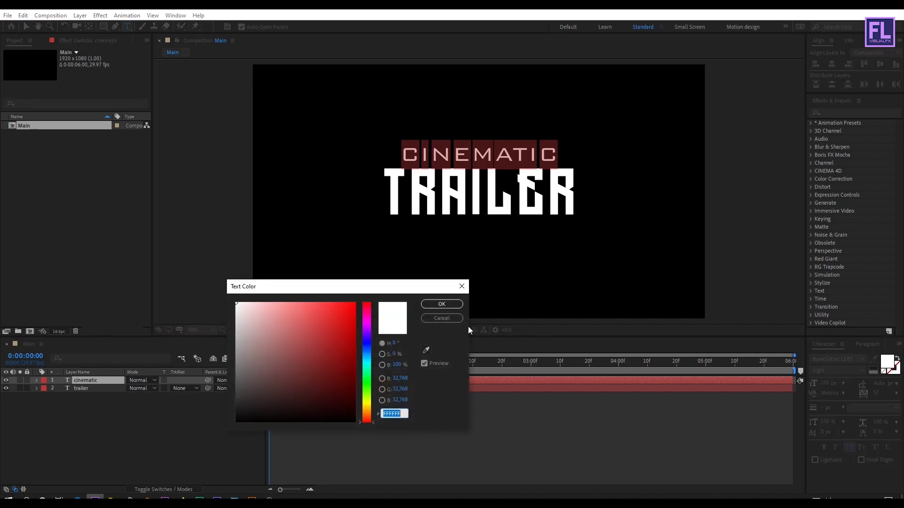
click(334, 316)
drag(334, 316, 340, 313)
click(442, 307)
click(111, 414)
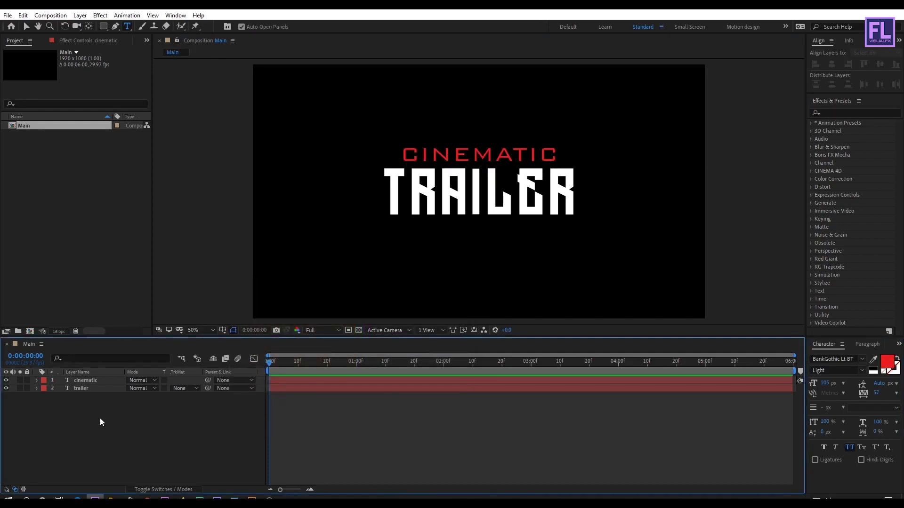
Nudge both title layers down together to position them, then deselect
key(ctrl+a)
key(shift+Down)
key(shift+Down)
key(shift+Down)
key(shift+Down)
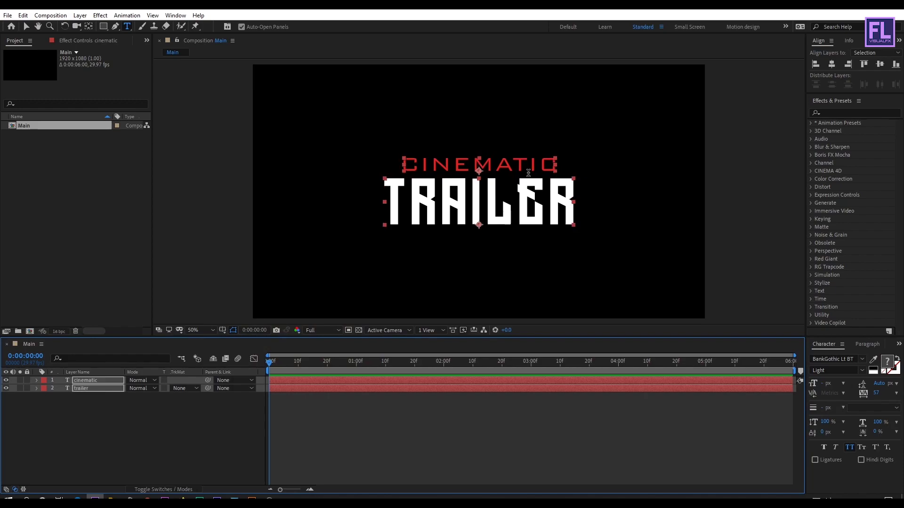
key(Down)
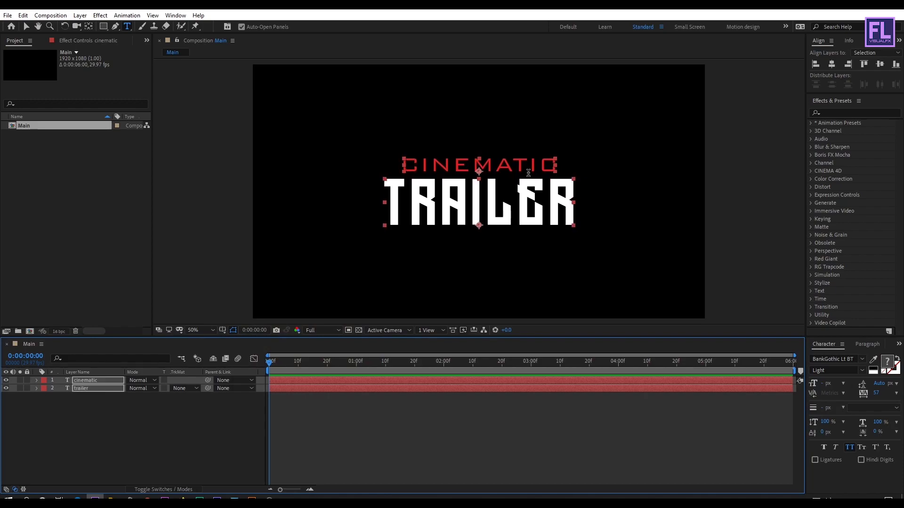
click(113, 427)
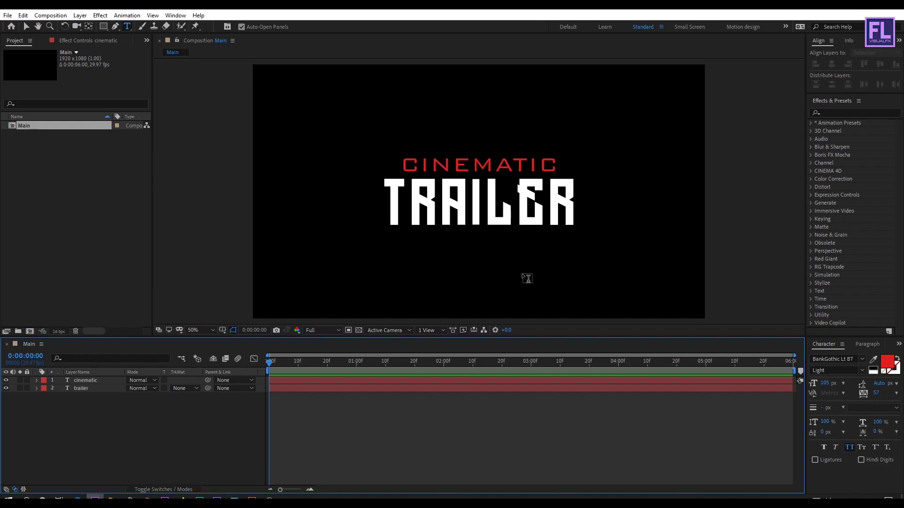
Turn on the transparency grid and apply Drop Shadow to the TRAILER text
key(v)
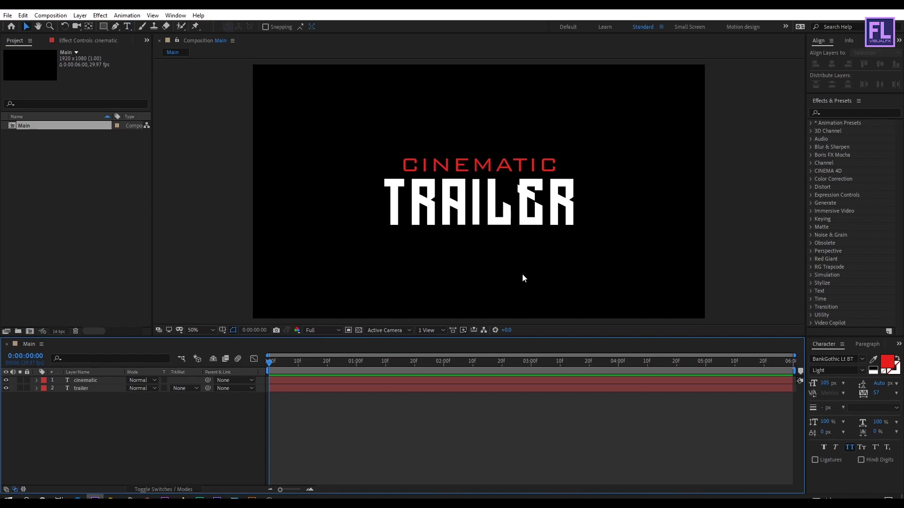
click(359, 330)
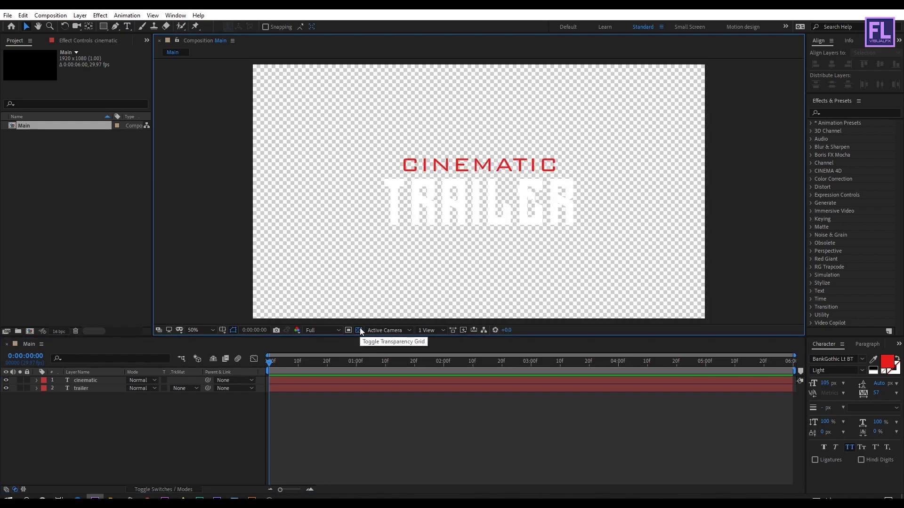
click(830, 112)
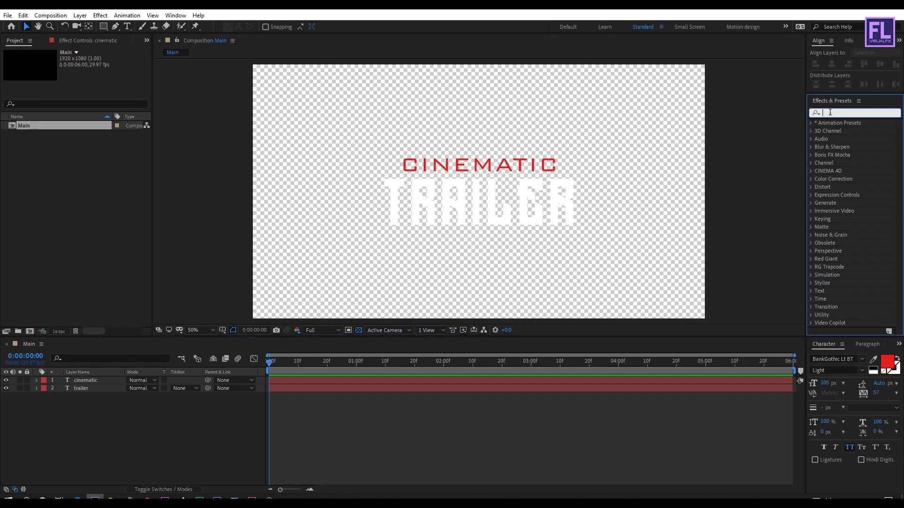
text(drop s)
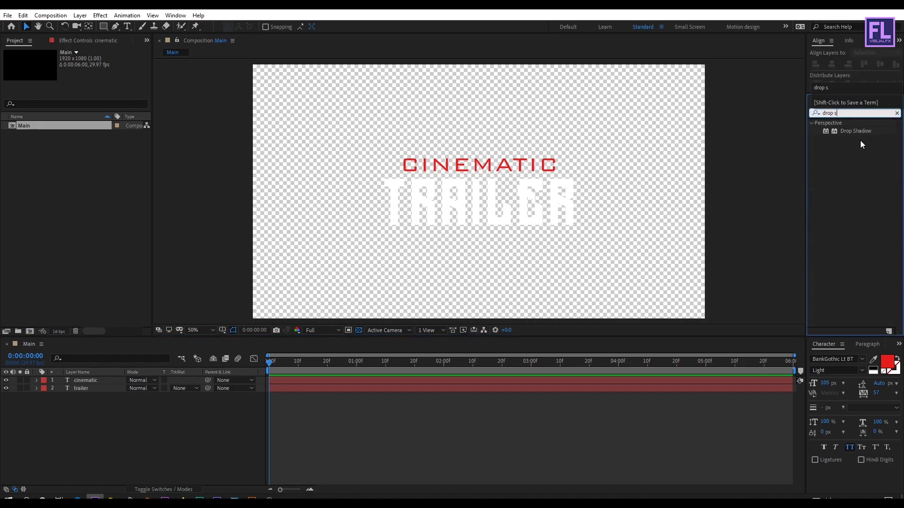
drag(860, 133, 518, 210)
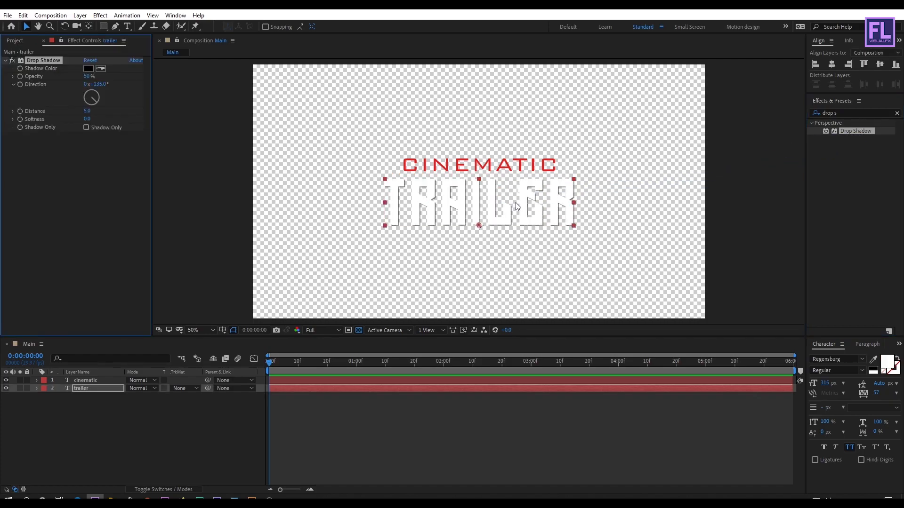
Set the drop shadow to 100% opacity, direction 160°, distance 24, softness 46
drag(87, 76, 111, 76)
click(97, 85)
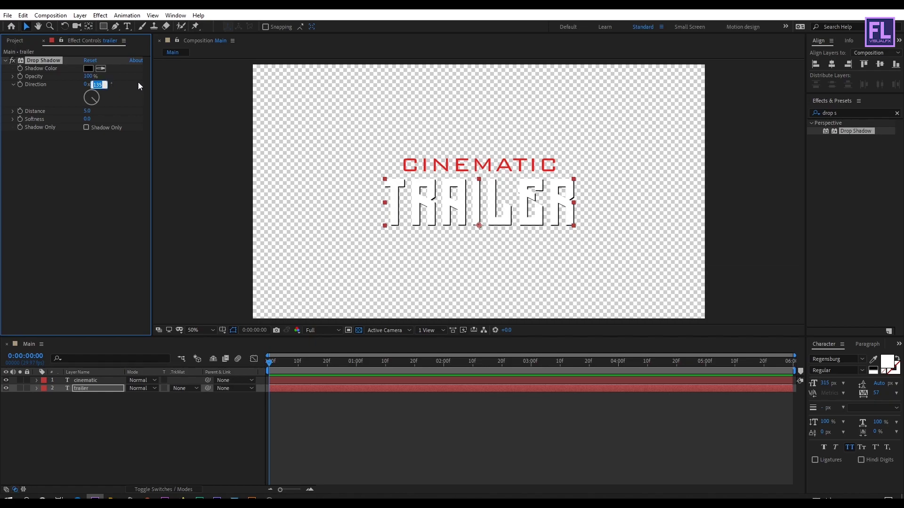
text(160)
key(Return)
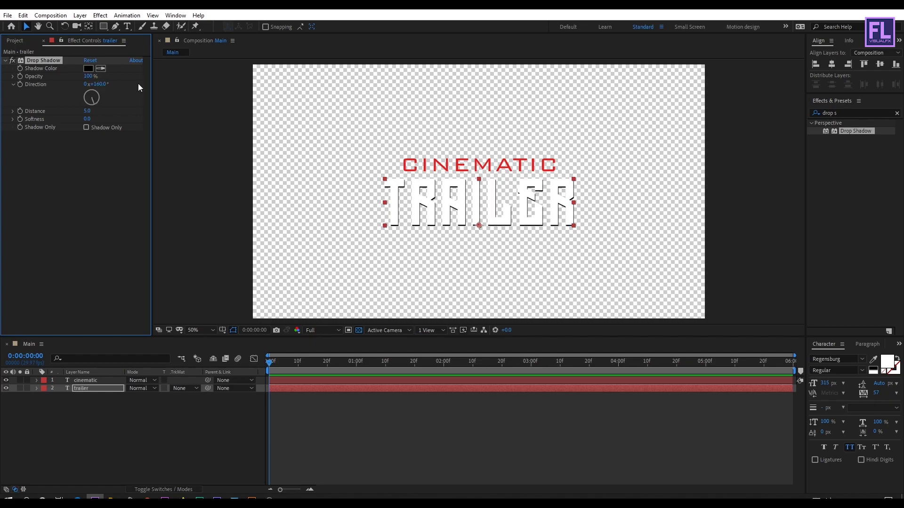
click(87, 111)
text(24)
key(Tab)
text(5)
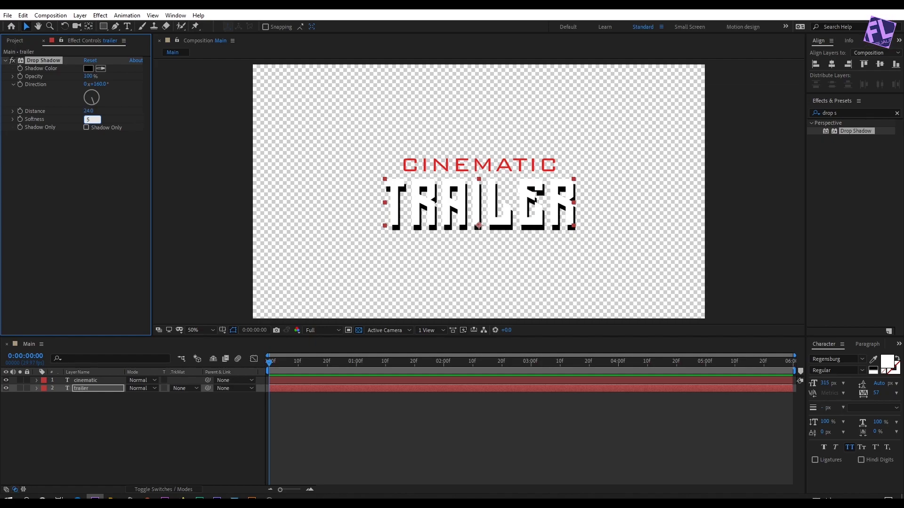
key(BackSpace)
text(46)
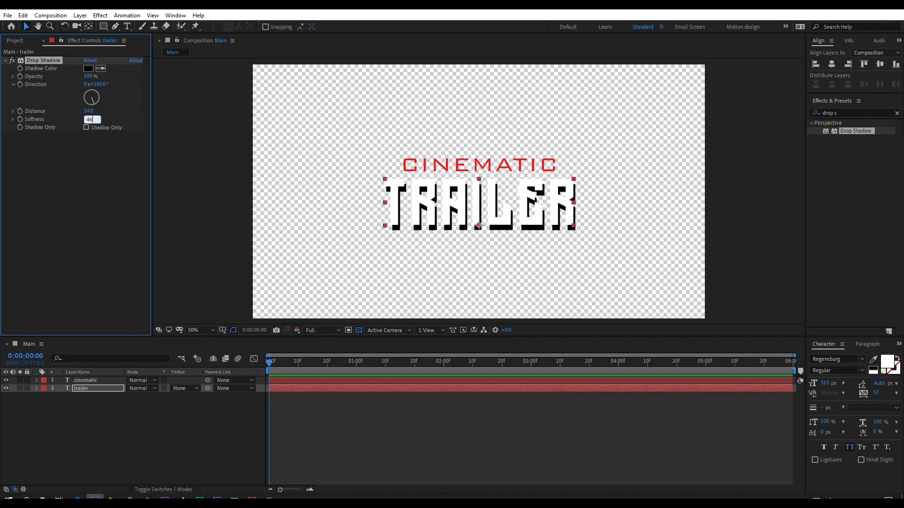
key(Return)
Duplicate the Drop Shadow and lower the copy's opacity to 75%
click(100, 146)
click(41, 61)
key(ctrl+d)
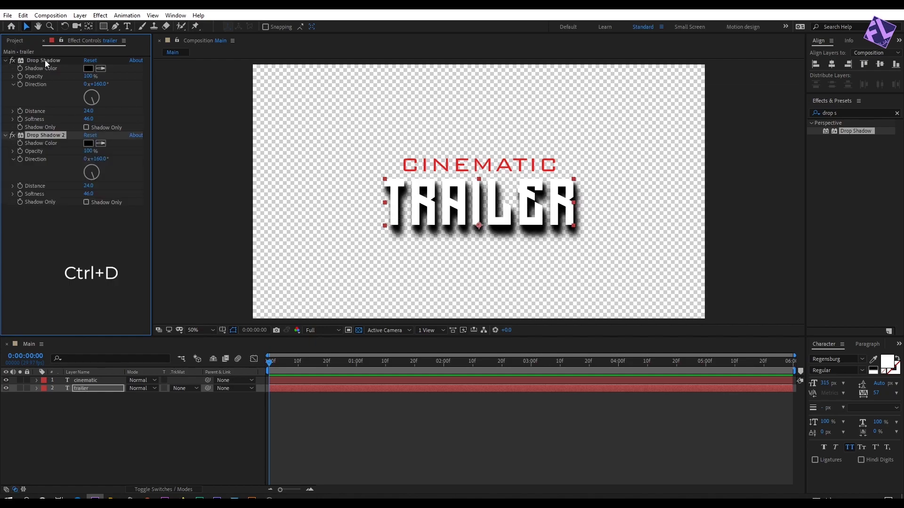
drag(88, 151, 68, 158)
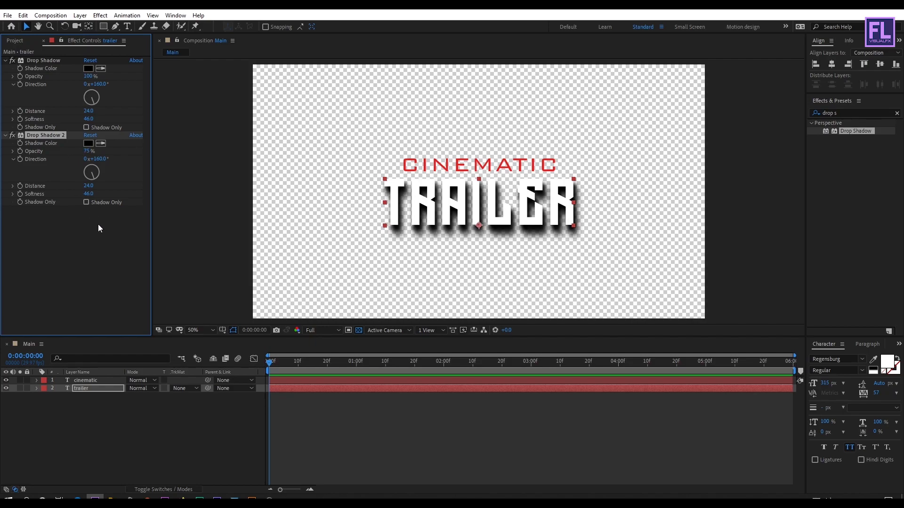
Apply Stylize > Glow to TRAILER and raise Glow Intensity to 2.3
click(897, 113)
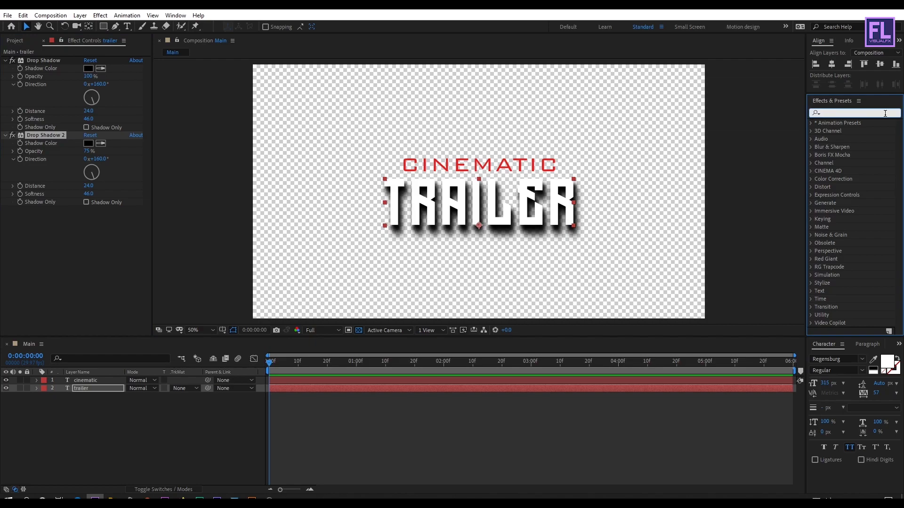
text(glow)
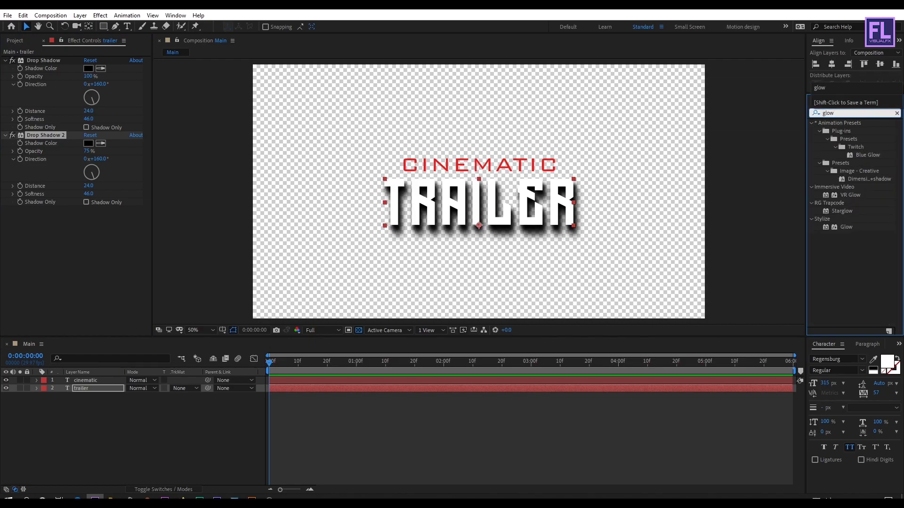
click(845, 227)
drag(846, 231, 28, 235)
drag(87, 232, 120, 232)
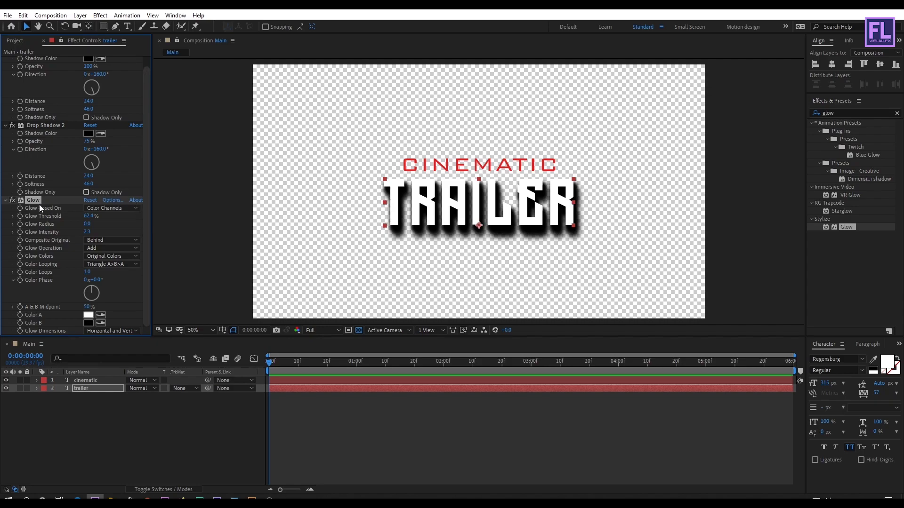
click(42, 128)
scroll(42, 113, up, 1)
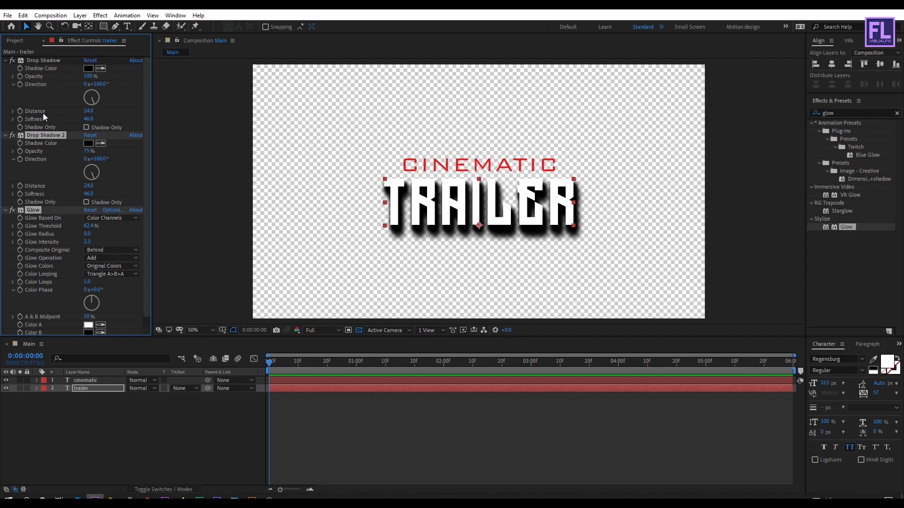
Copy both Drop Shadows and the Glow from TRAILER and paste them onto CINEMATIC
ctrl+click(43, 61)
key(ctrl+c)
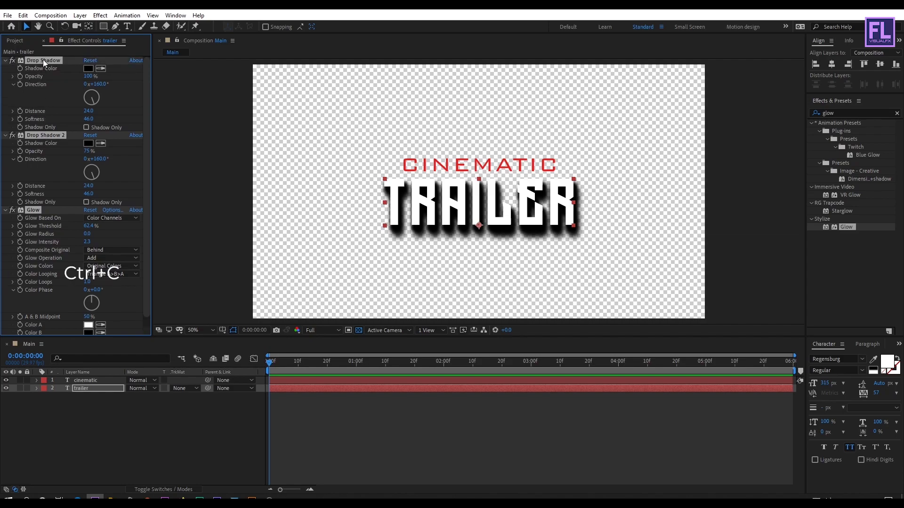
click(86, 380)
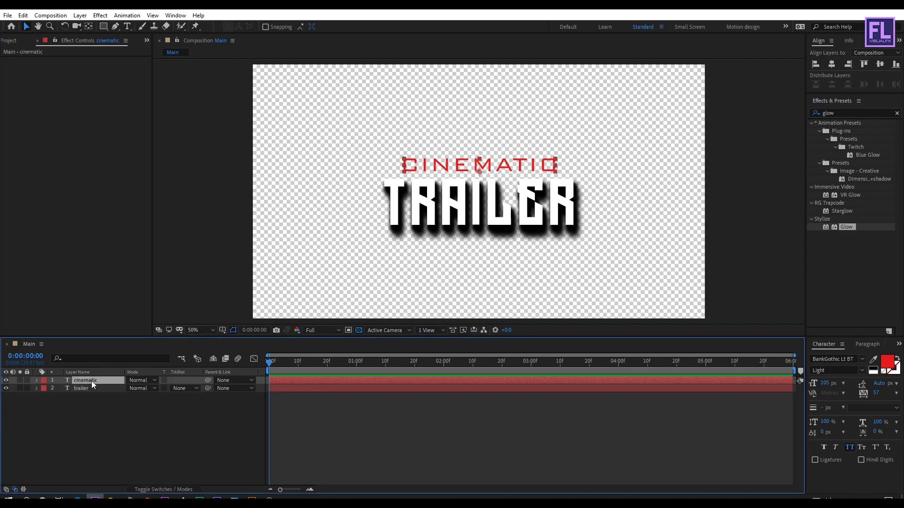
key(ctrl+v)
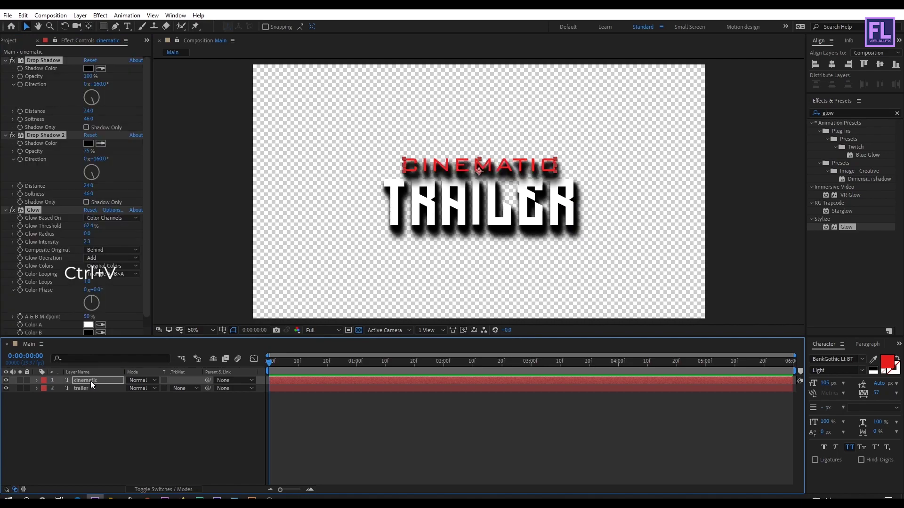
Move the cinematic layer below trailer, then select both text layers
click(74, 381)
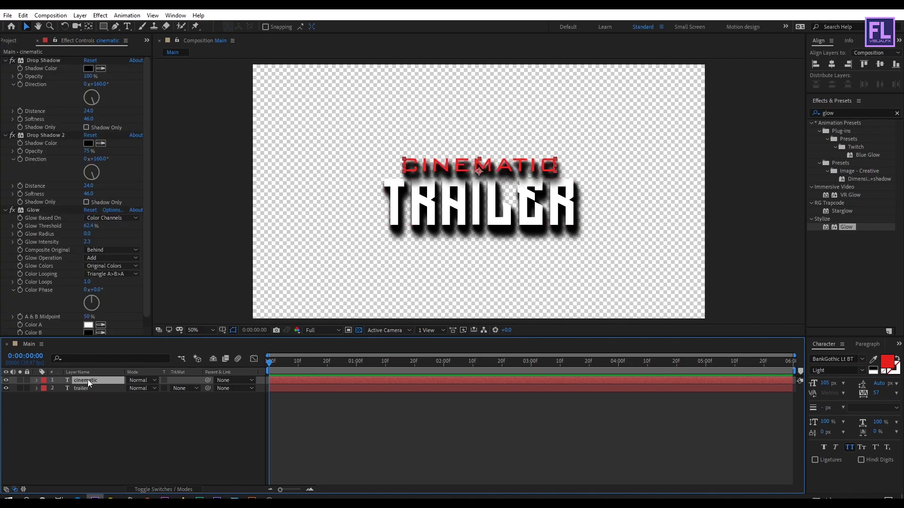
drag(88, 380, 92, 400)
click(98, 401)
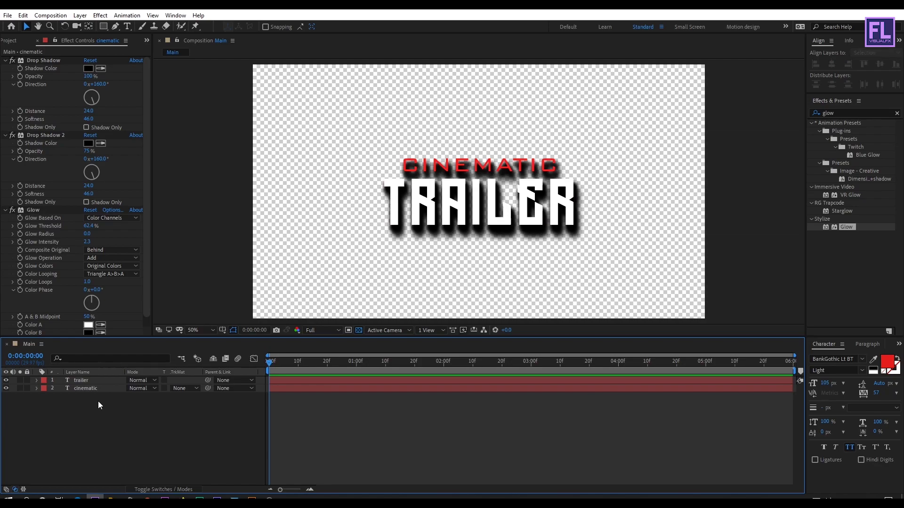
drag(97, 398, 94, 380)
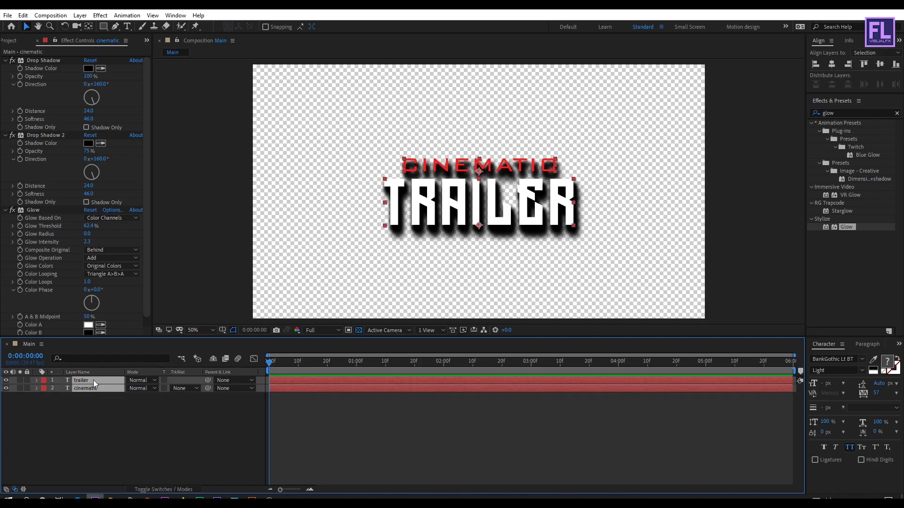
Precompose both titles into a 'Text' composition and switch off the transparency grid
right_click(94, 380)
click(150, 339)
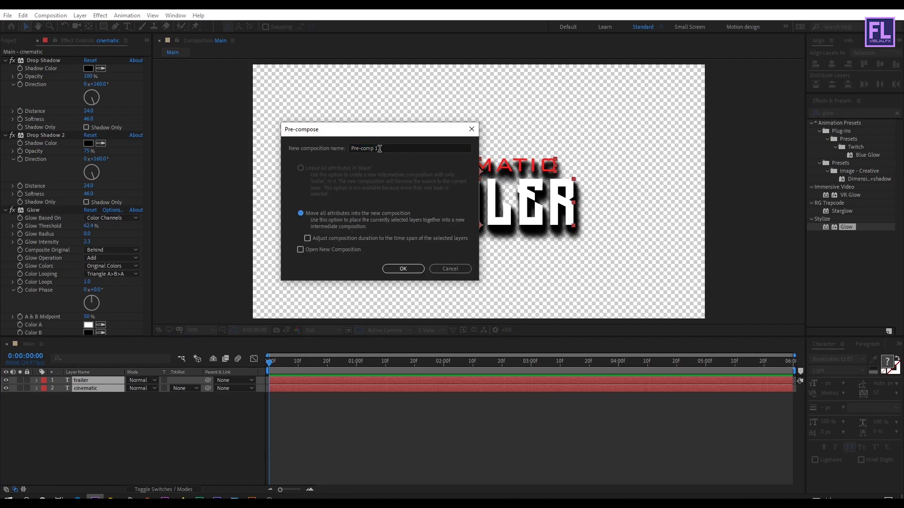
text(Text)
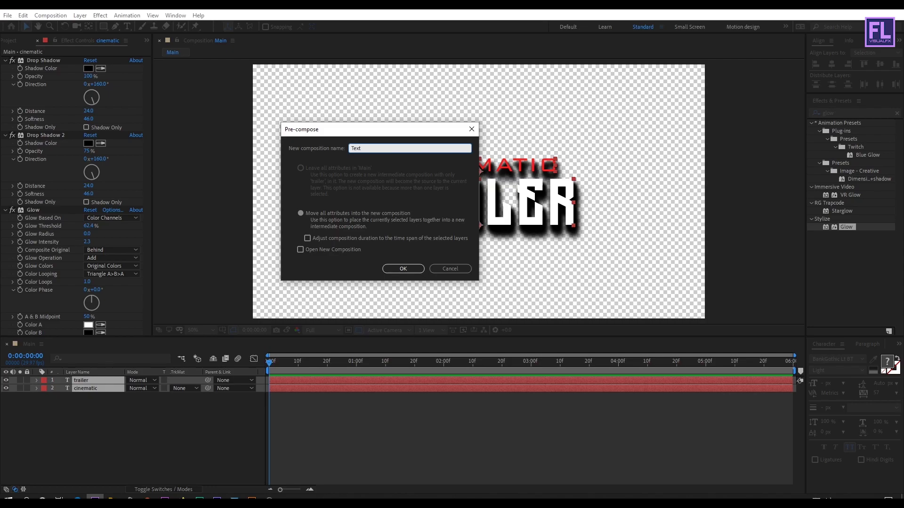
click(395, 270)
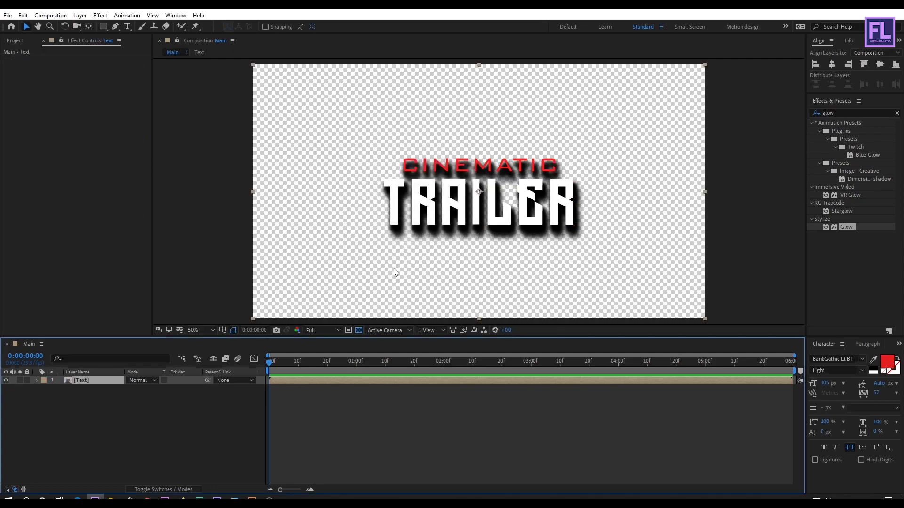
click(132, 449)
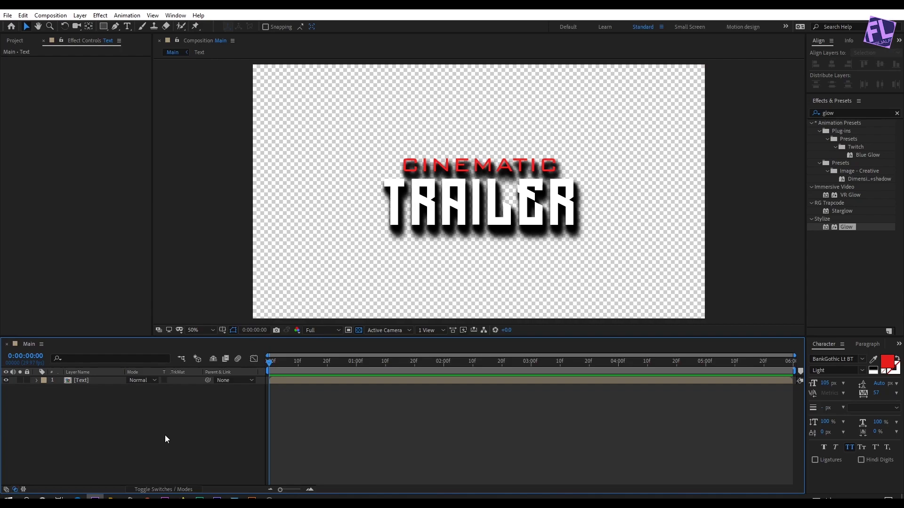
click(360, 331)
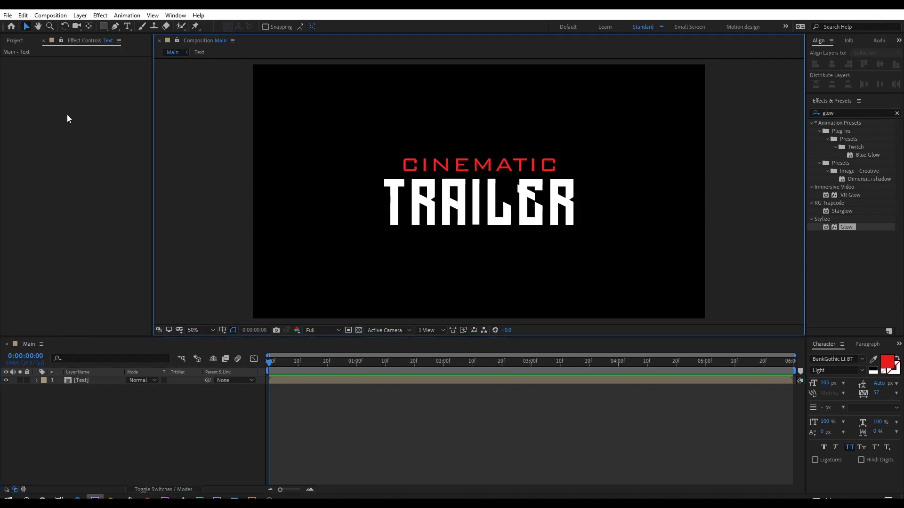
Show the Project panel and bring up the Project Files folder to import the six footage files
click(15, 41)
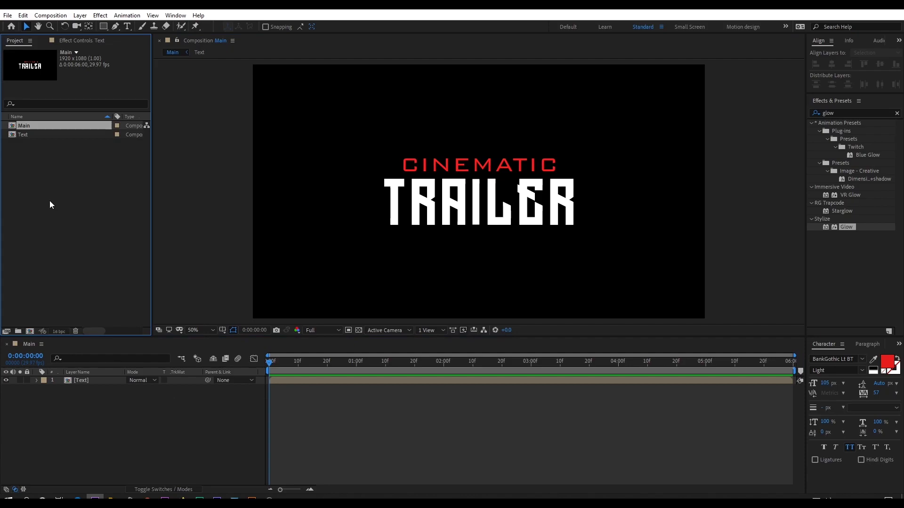
mouse_move(111, 500)
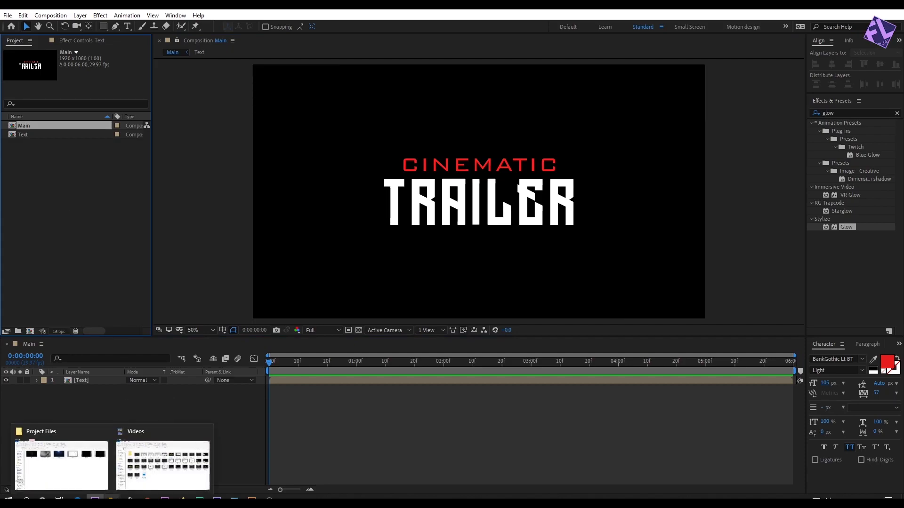
click(63, 460)
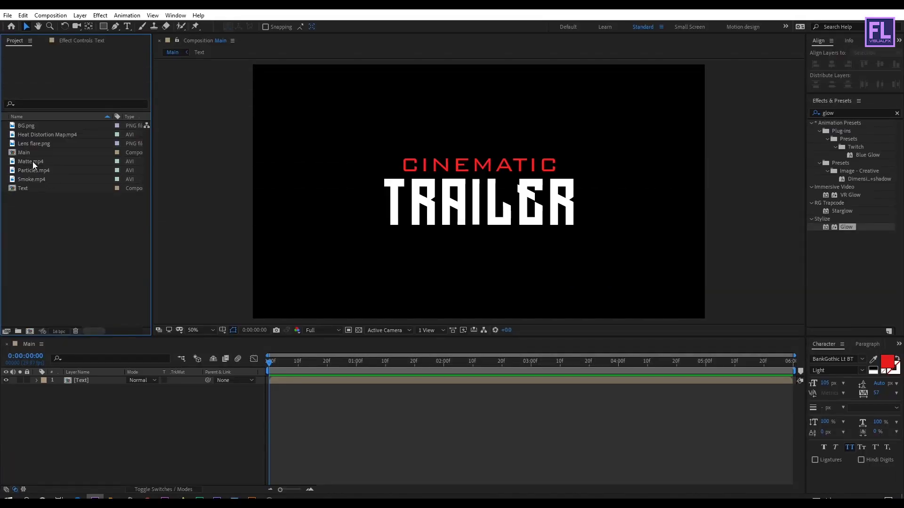
Place Matte.mp4 above Text and set Text's track matte to Luma Matte [Matte.mp4]
drag(32, 161, 92, 379)
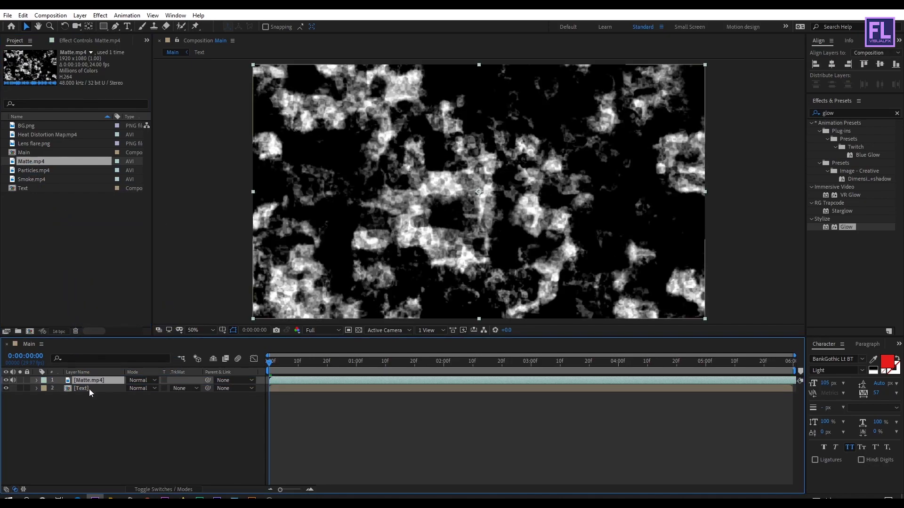
click(78, 389)
click(190, 388)
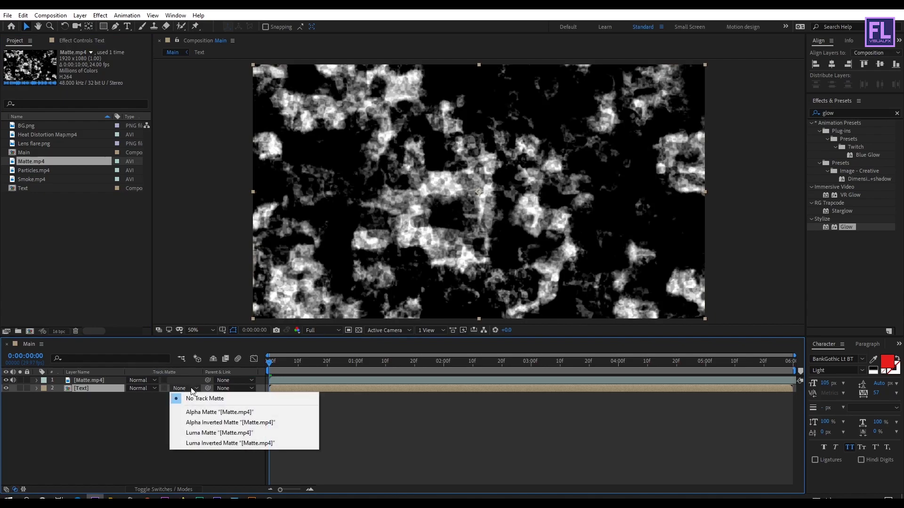
click(192, 433)
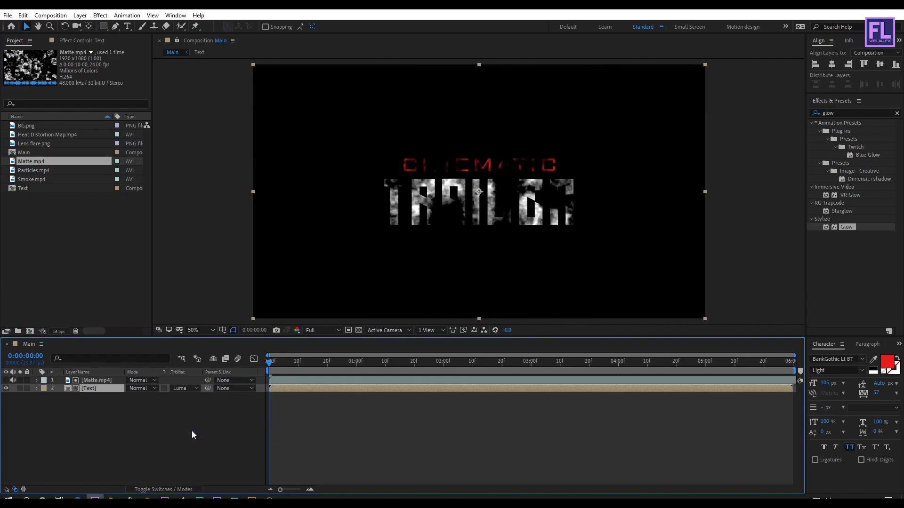
drag(283, 362, 516, 400)
click(118, 431)
Enable 3D on the Matte.mp4 and Text layers
click(151, 490)
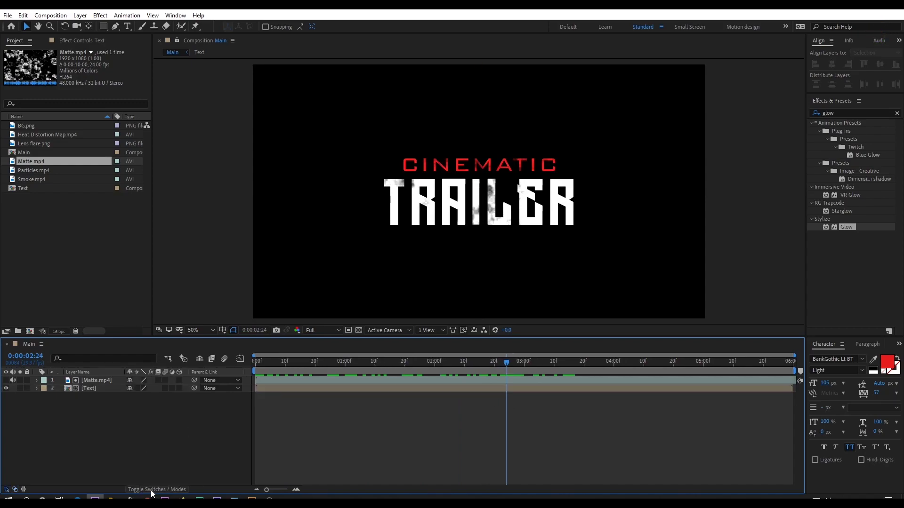
drag(106, 399, 94, 379)
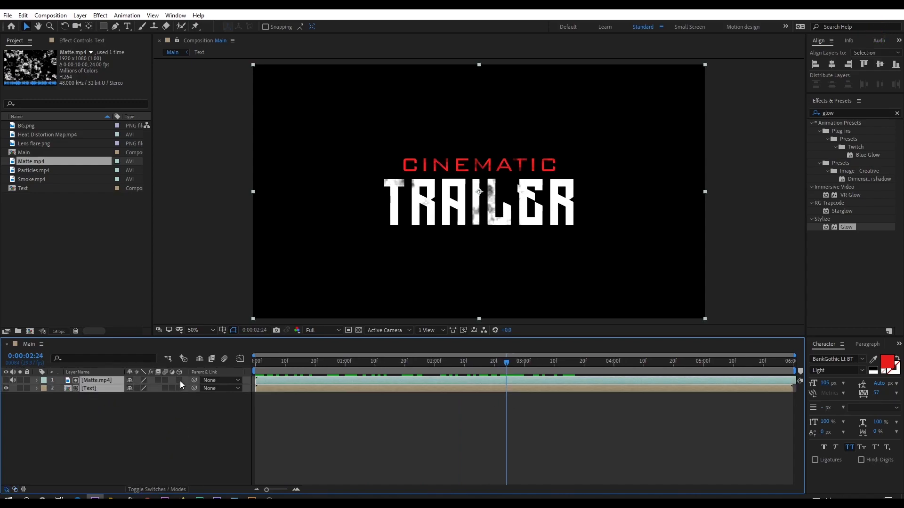
click(179, 381)
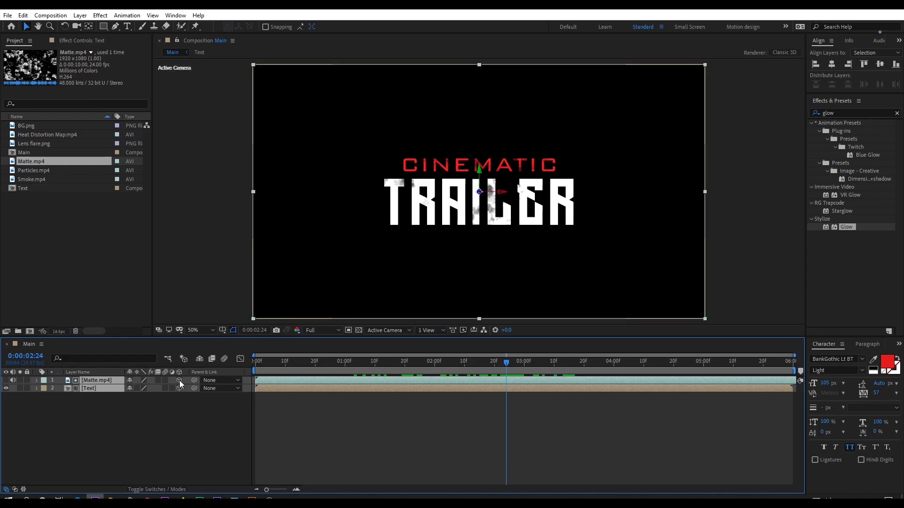
click(103, 422)
Add a 3D Null 1 and parent Matte.mp4 and Text to it
right_click(103, 421)
mouse_move(134, 318)
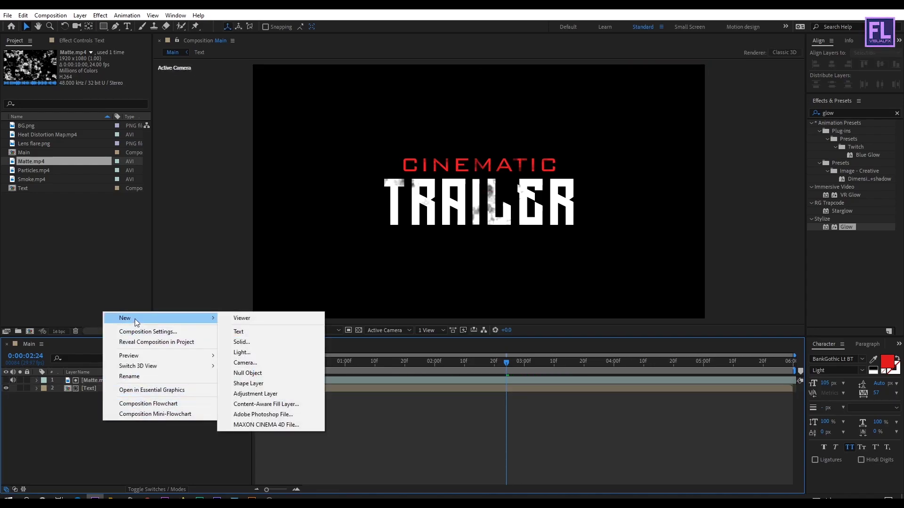
click(254, 374)
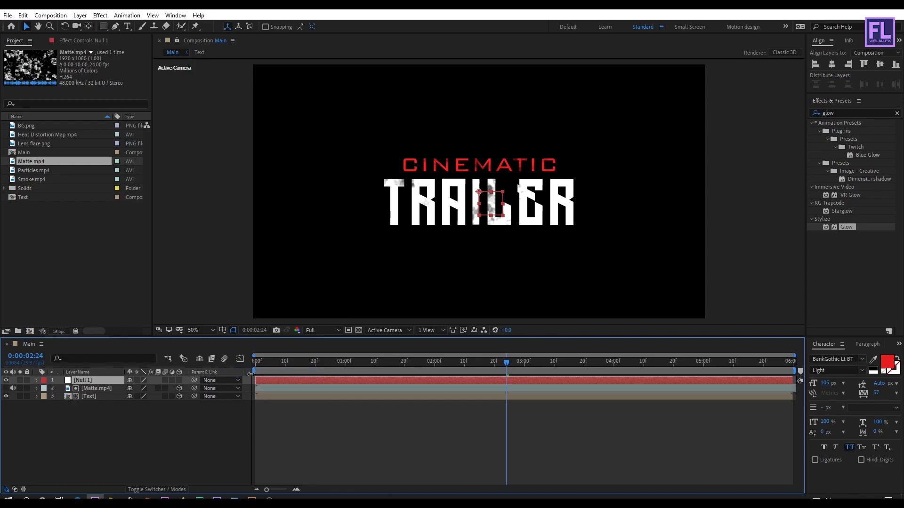
click(180, 380)
click(98, 400)
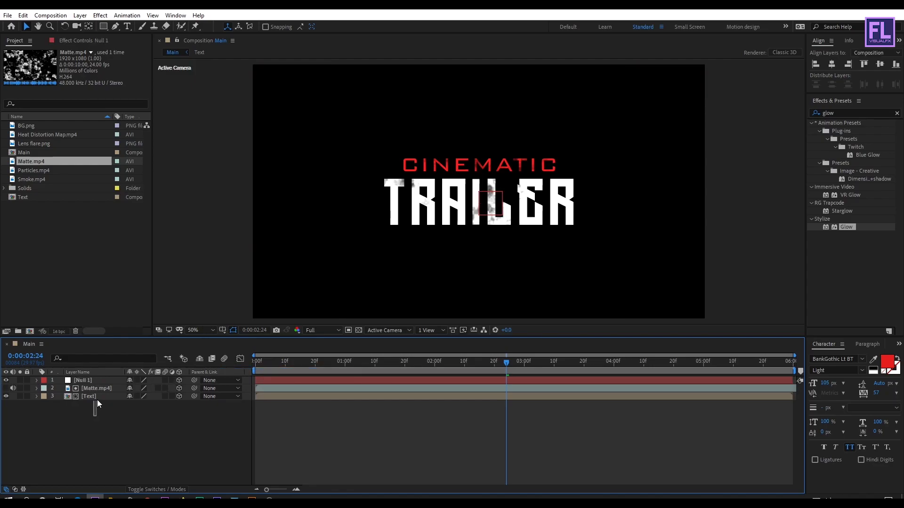
shift+click(99, 389)
drag(194, 388, 83, 380)
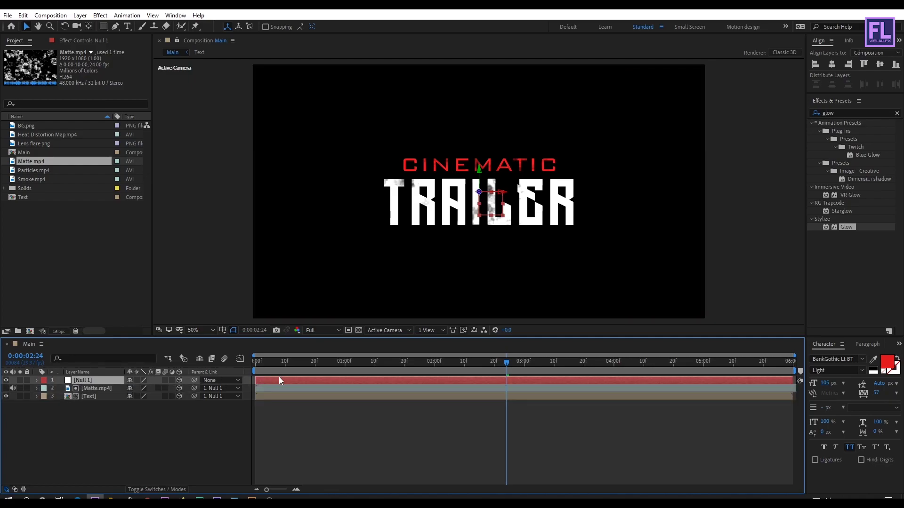
Keyframe Null 1's Position Z at -1983 on frame 0, 0 at frame 6, and 338 at 0:00:05:29
key(Home)
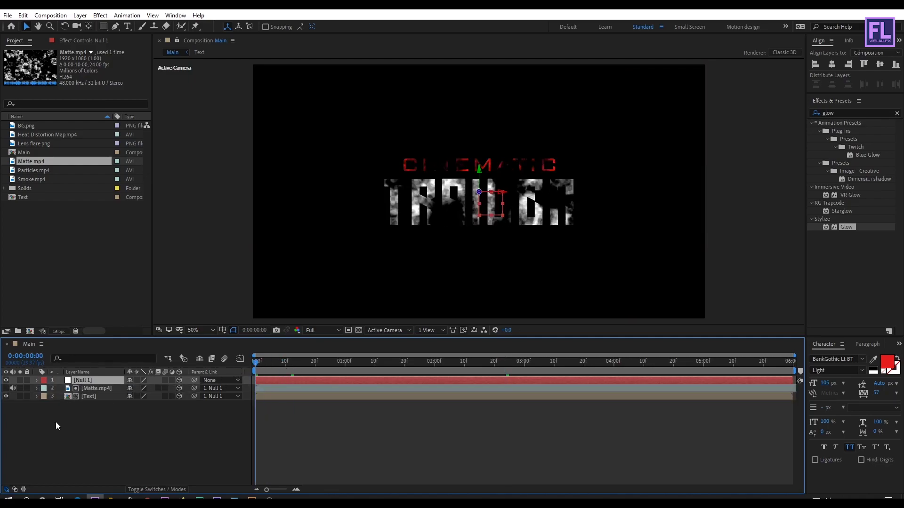
key(p)
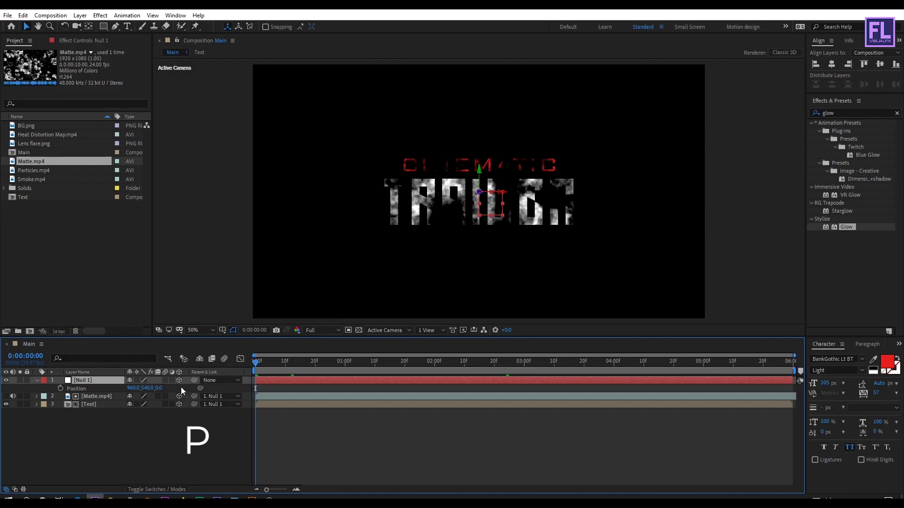
click(61, 388)
drag(161, 391, 68, 404)
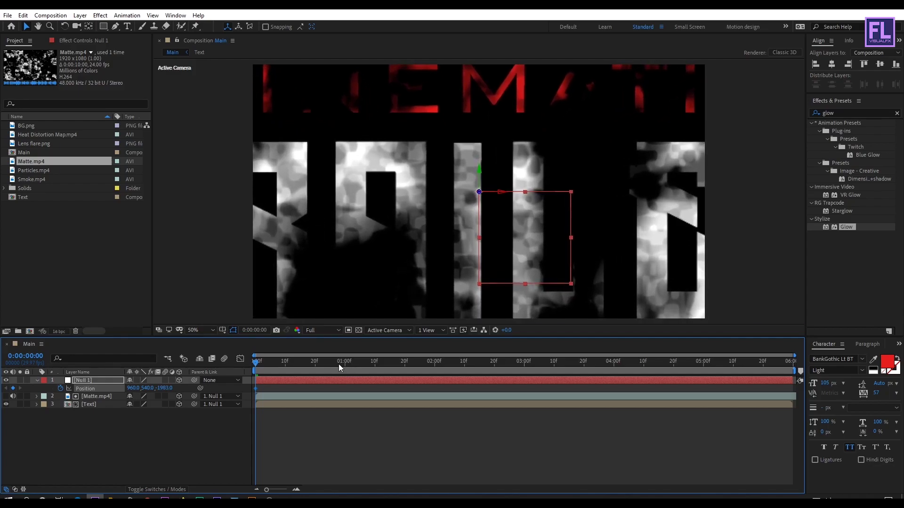
drag(257, 366, 274, 368)
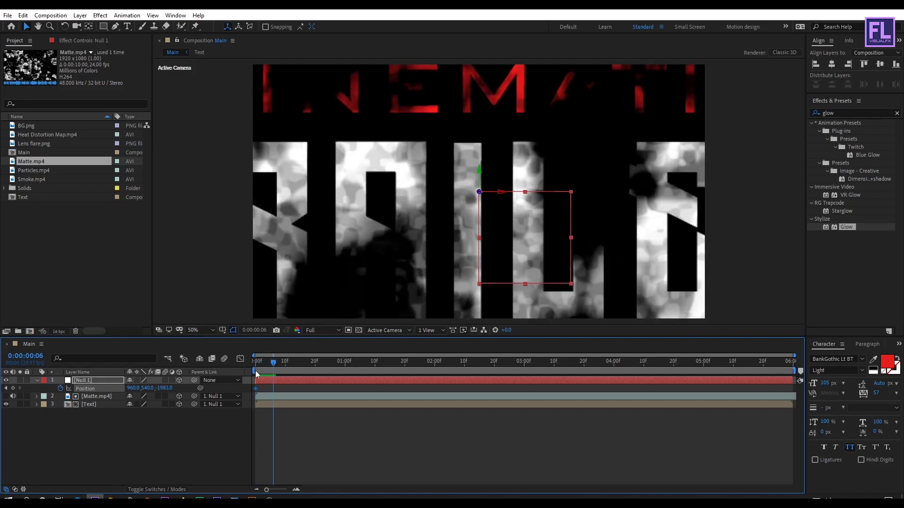
text(0)
key(Return)
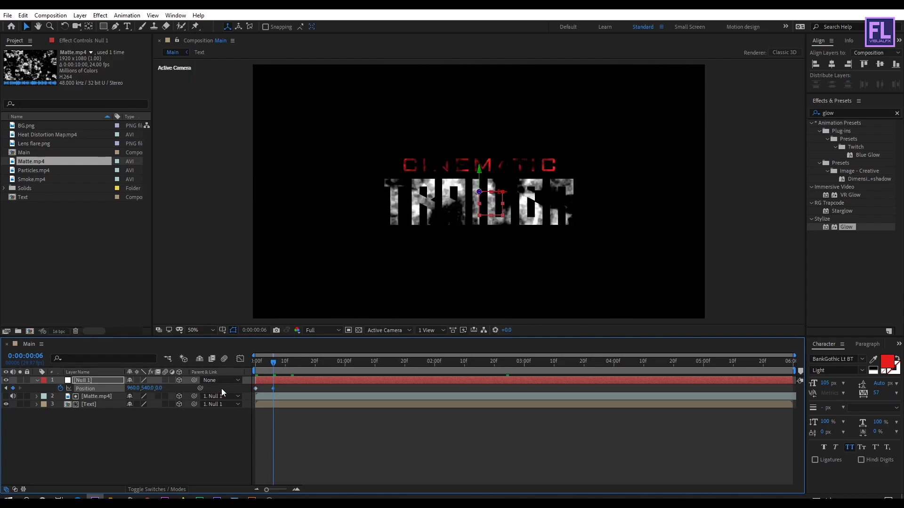
drag(290, 369, 794, 363)
drag(158, 389, 247, 390)
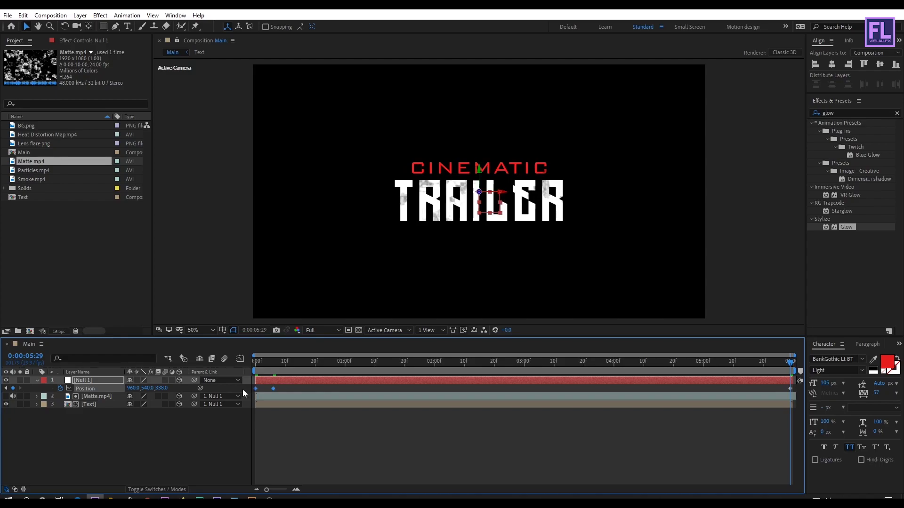
Ease Null 1's Position keyframes and lengthen the slow-down into the landing keyframe in the speed graph
key(F9)
click(241, 360)
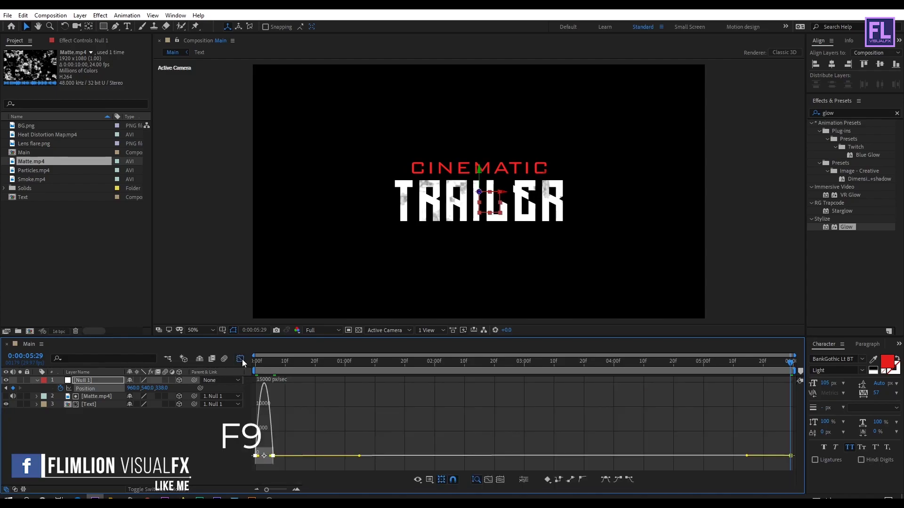
click(488, 480)
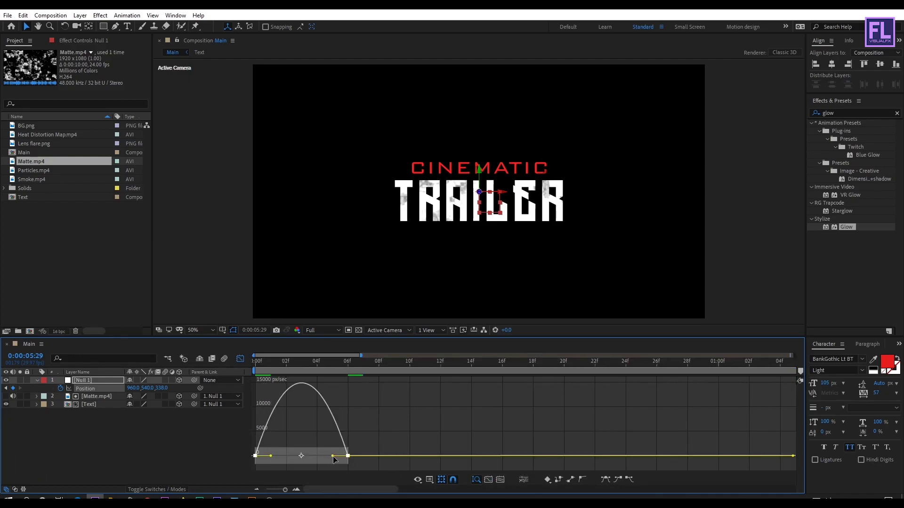
drag(332, 456, 304, 464)
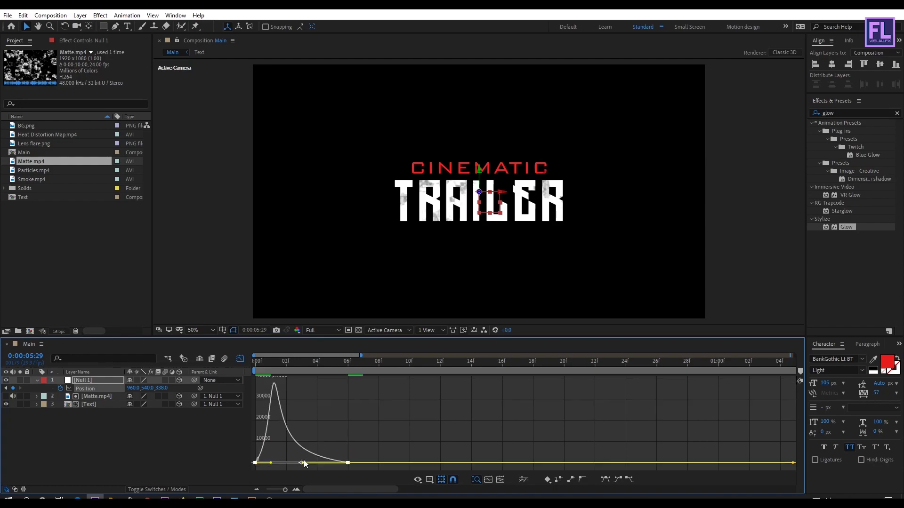
click(240, 359)
Preview and scrub the title fly-in, then collapse Null 1's Position keyframes
key(space)
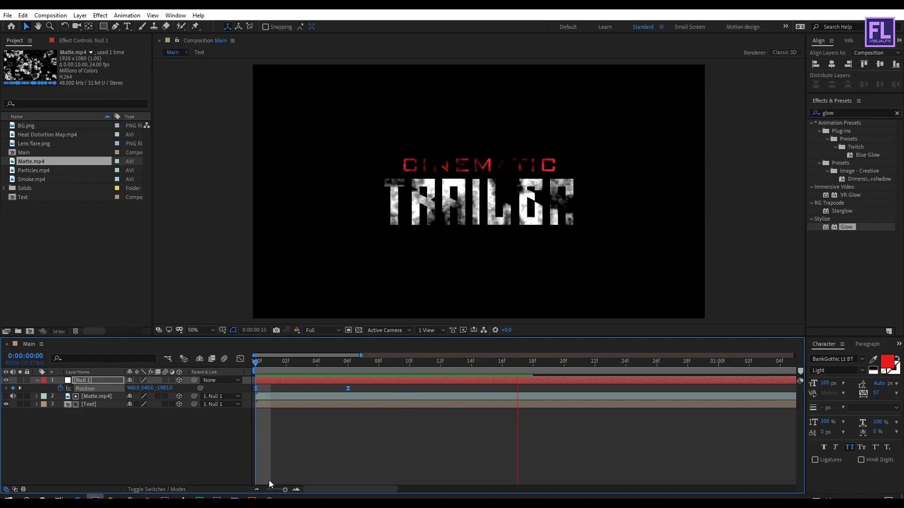
click(257, 490)
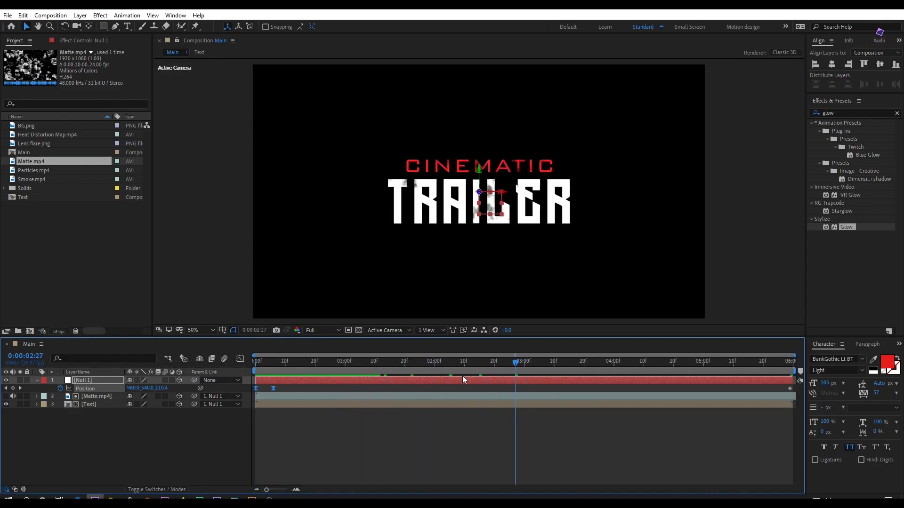
key(space)
key(space)
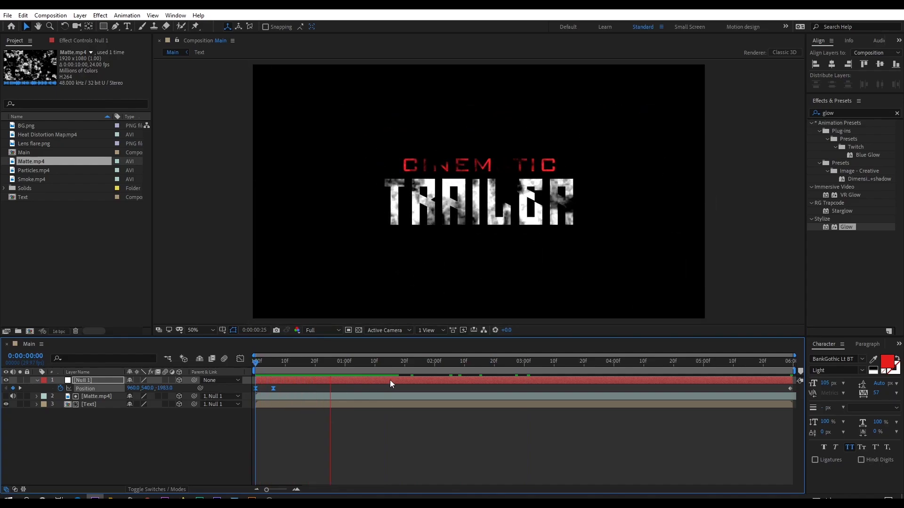
drag(432, 373, 506, 383)
click(37, 380)
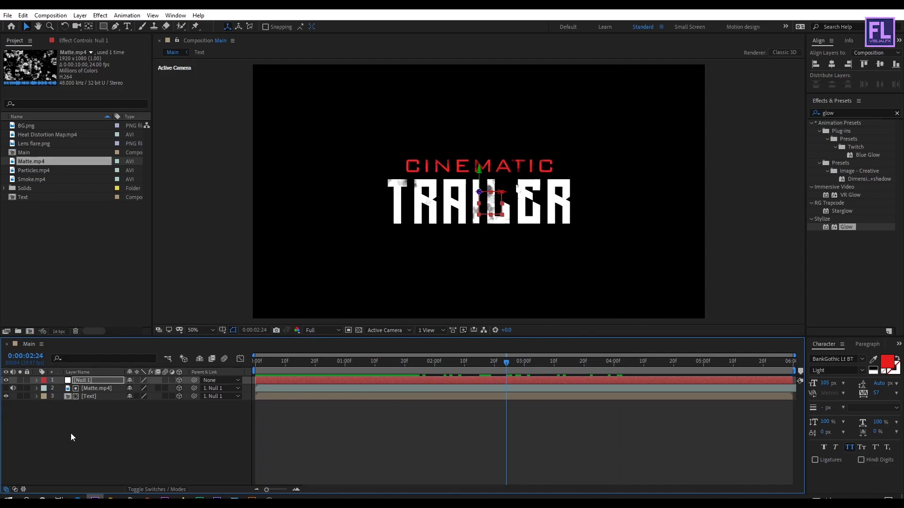
Place BG.png at the bottom of the layer stack, behind the title
drag(491, 380, 383, 369)
drag(29, 128, 71, 434)
click(71, 434)
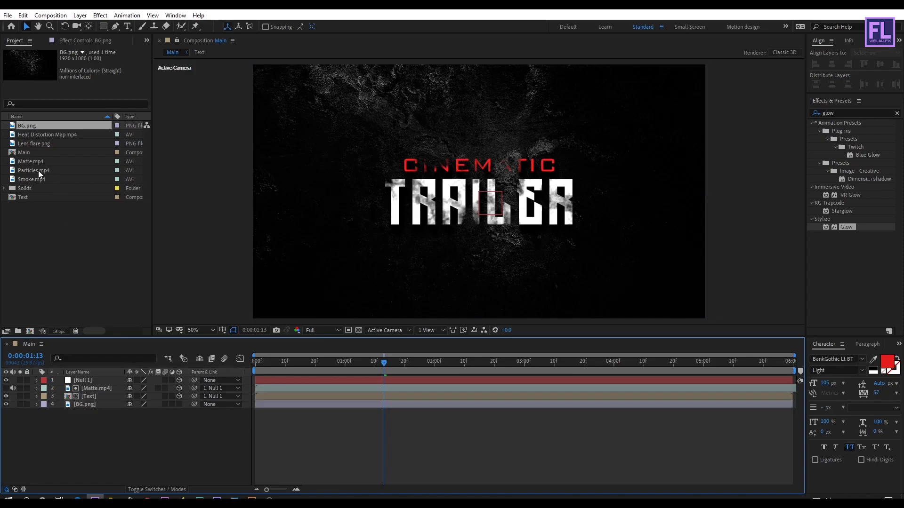
Layer Smoke.mp4 and Particles.mp4 on top, both in Add blend mode, and scrub to review
drag(33, 178, 91, 377)
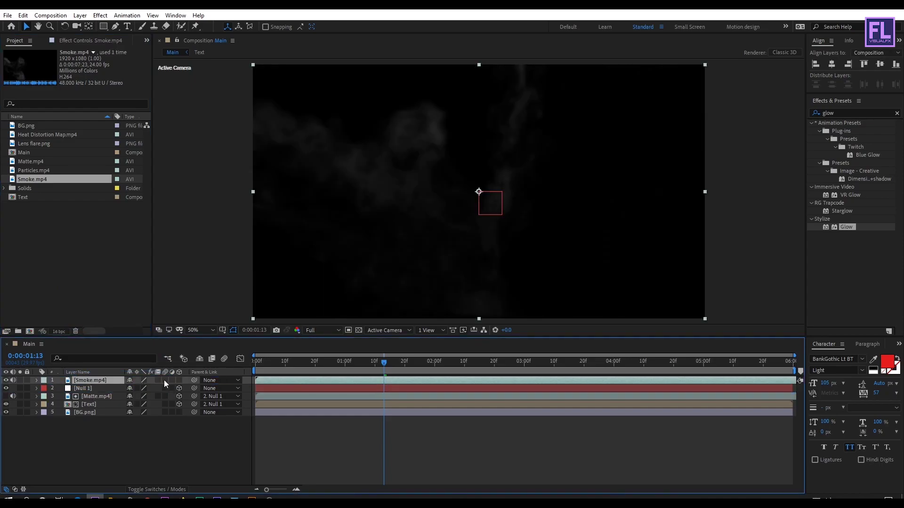
click(154, 492)
click(141, 380)
click(173, 184)
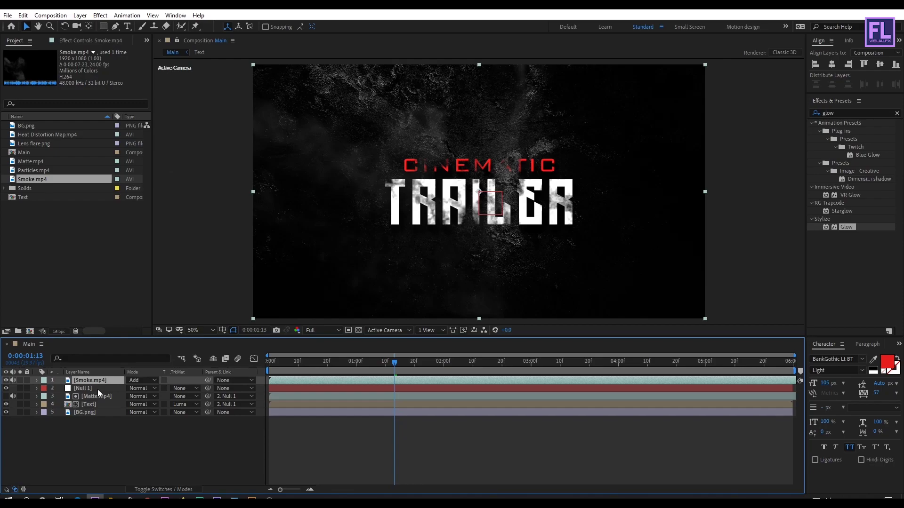
drag(34, 170, 90, 379)
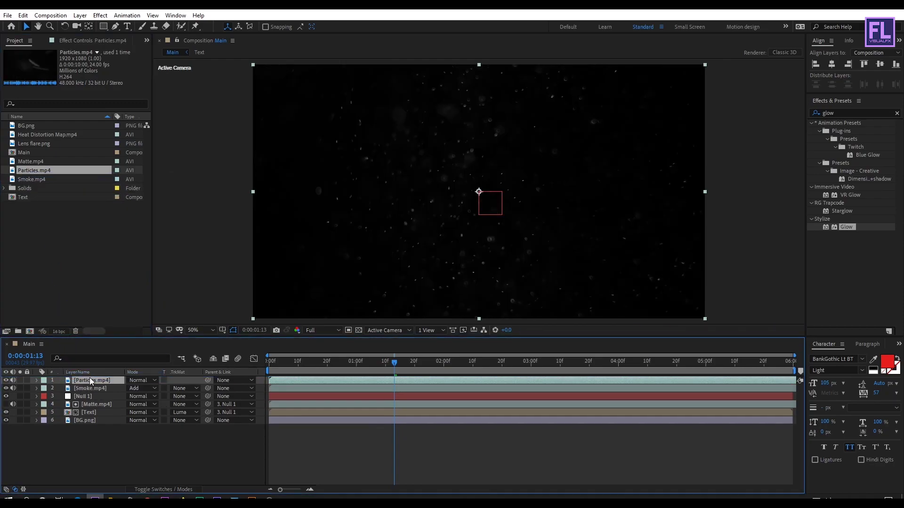
click(136, 382)
click(182, 178)
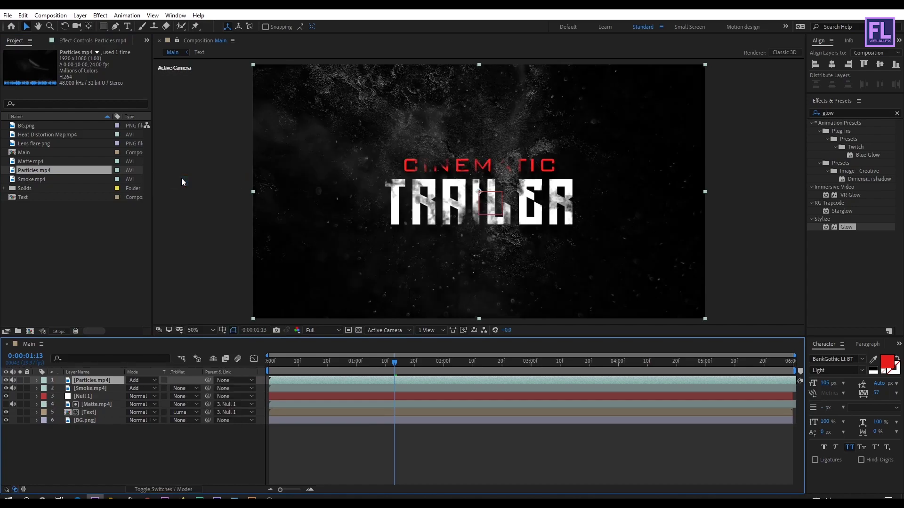
mouse_move(389, 365)
mouse_down()
mouse_move(180, 368)
mouse_move(427, 373)
mouse_move(400, 377)
mouse_up()
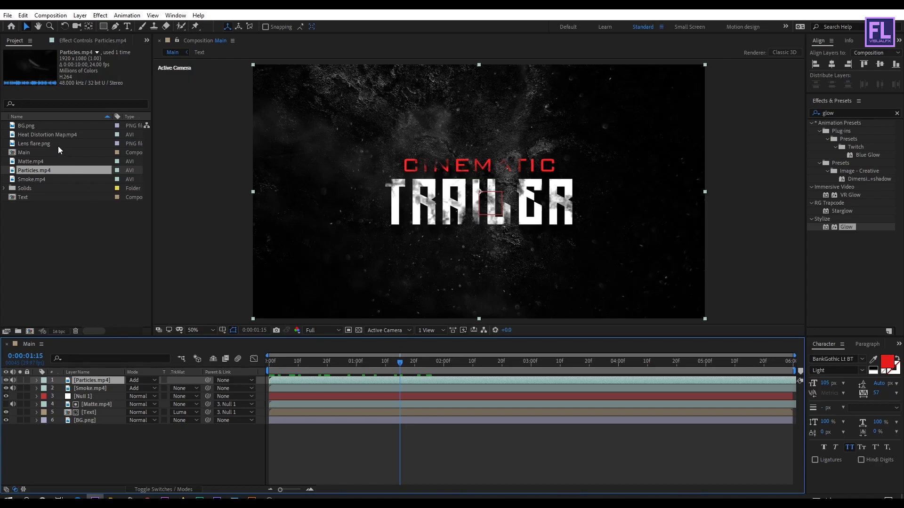
click(27, 146)
Put Lens flare.png at the top of the layers with Add blend mode
drag(40, 147, 97, 381)
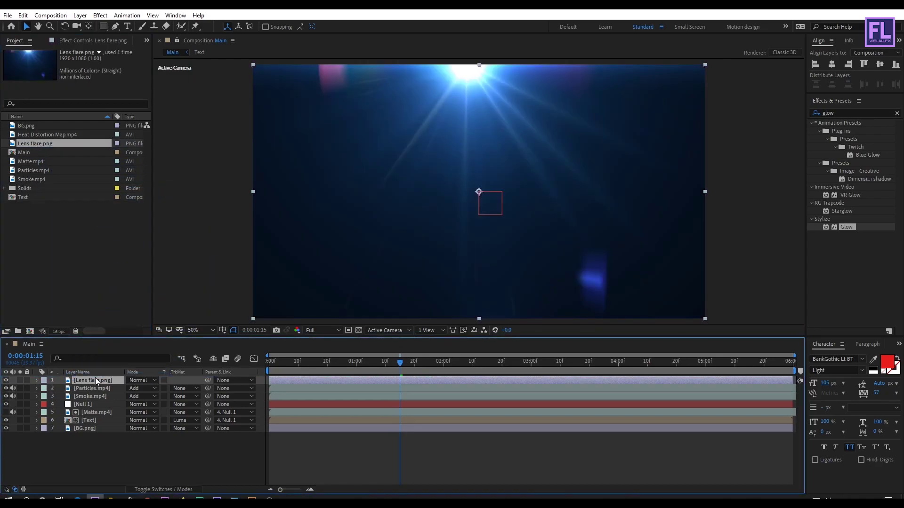
click(143, 380)
click(176, 181)
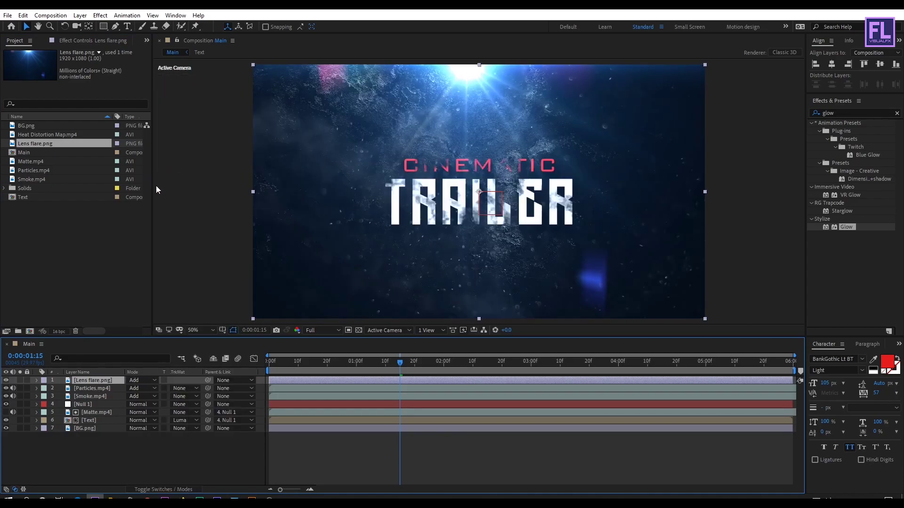
Place Heat Distortion Map.mp4 at the bottom of the layer stack
click(65, 245)
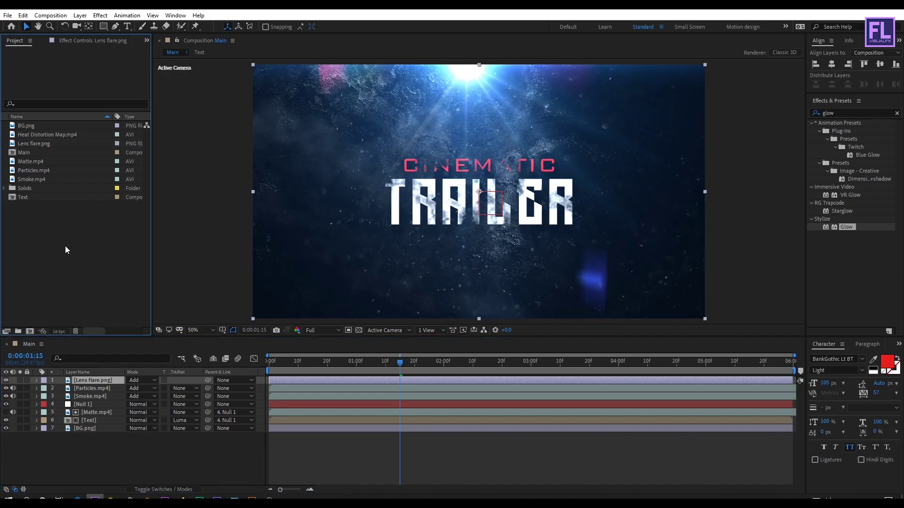
drag(33, 133, 95, 440)
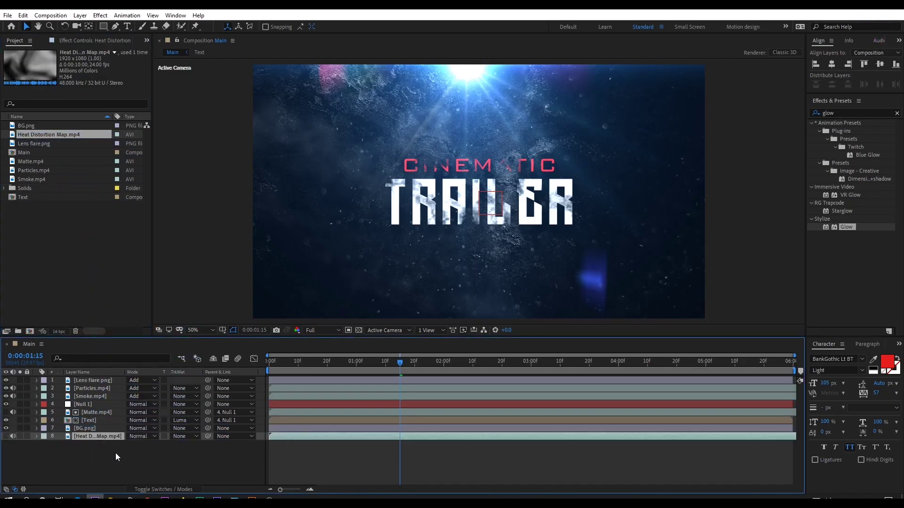
click(117, 457)
Create a new adjustment layer and apply the Displacement Map effect to it
right_click(87, 455)
mouse_move(141, 351)
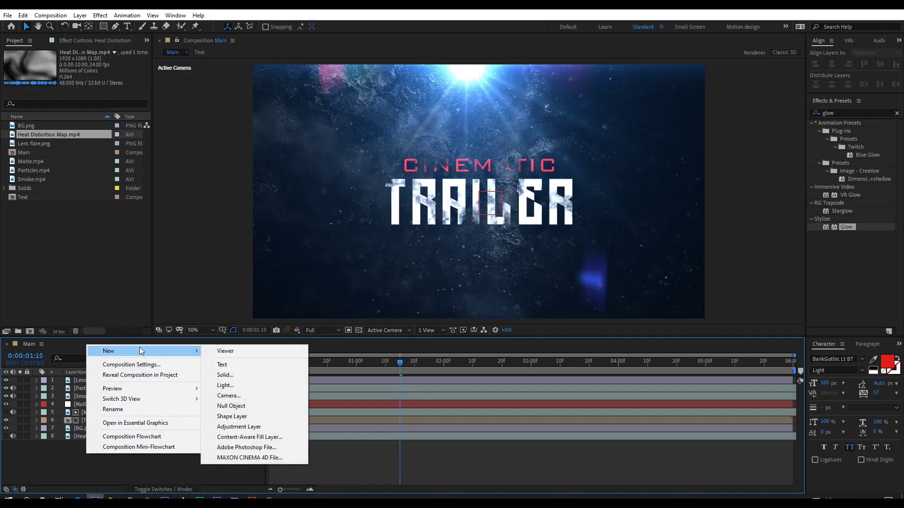
click(238, 426)
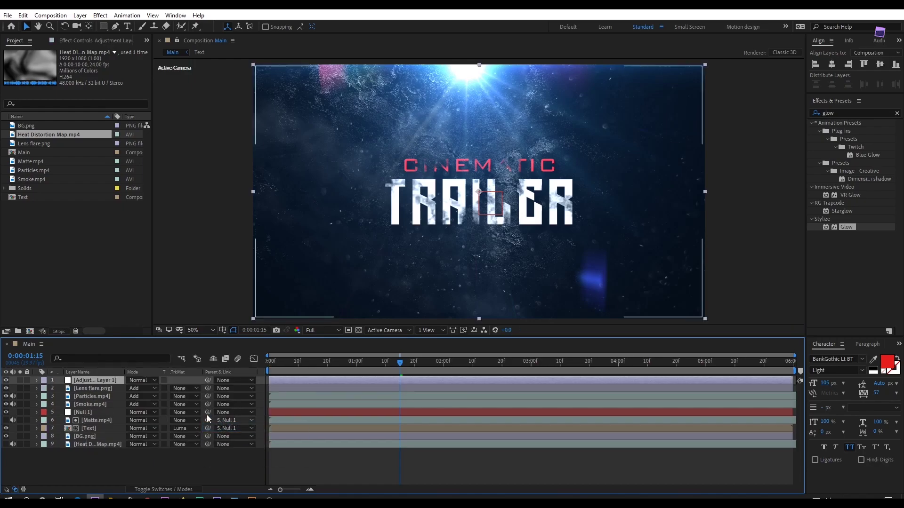
click(855, 113)
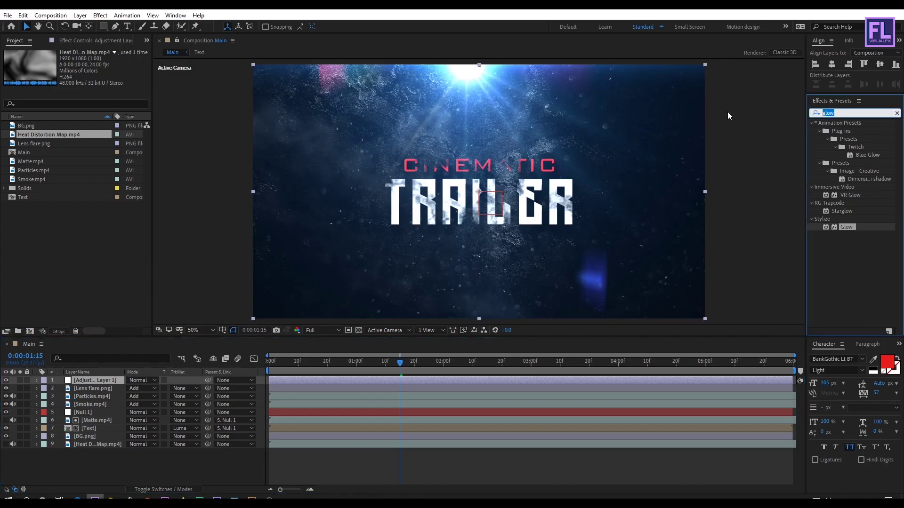
text(dis)
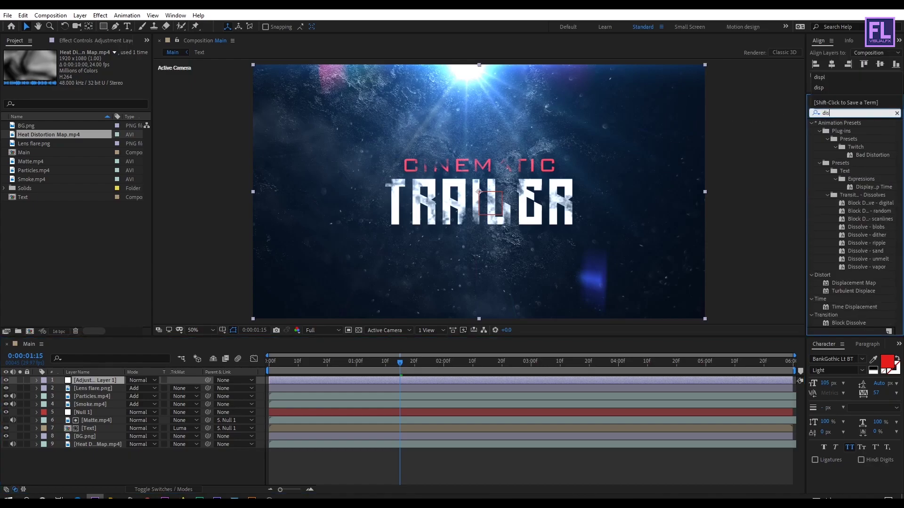
text(pl)
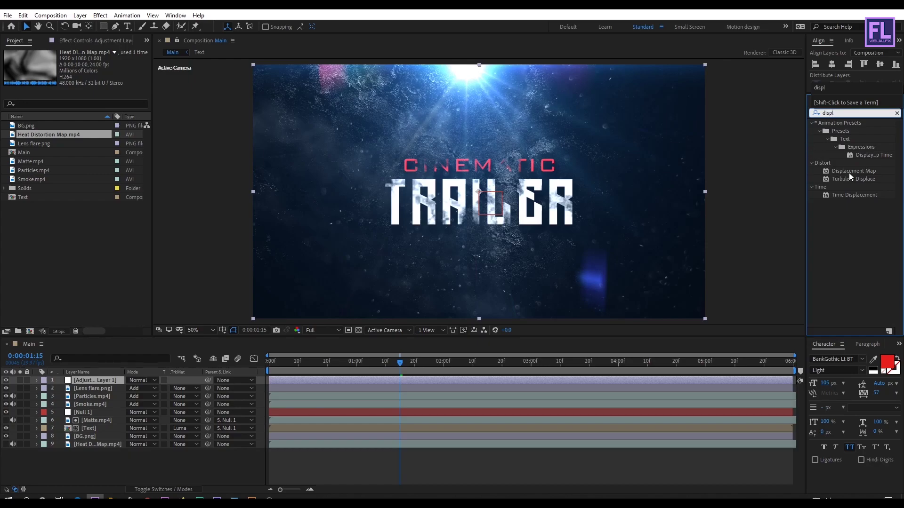
click(861, 171)
drag(861, 171, 108, 382)
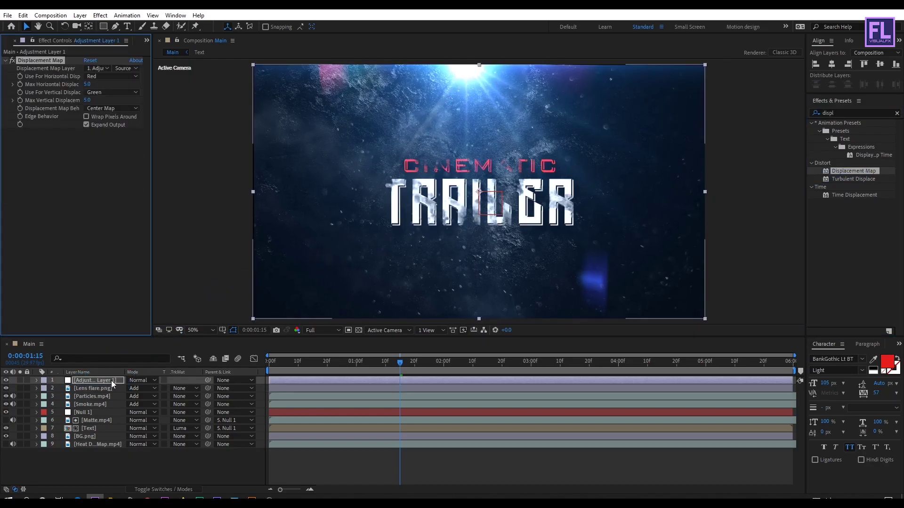
Drive the displacement with Heat Distortion Map.mp4, maximum horizontal and vertical displacement 3.0
click(97, 68)
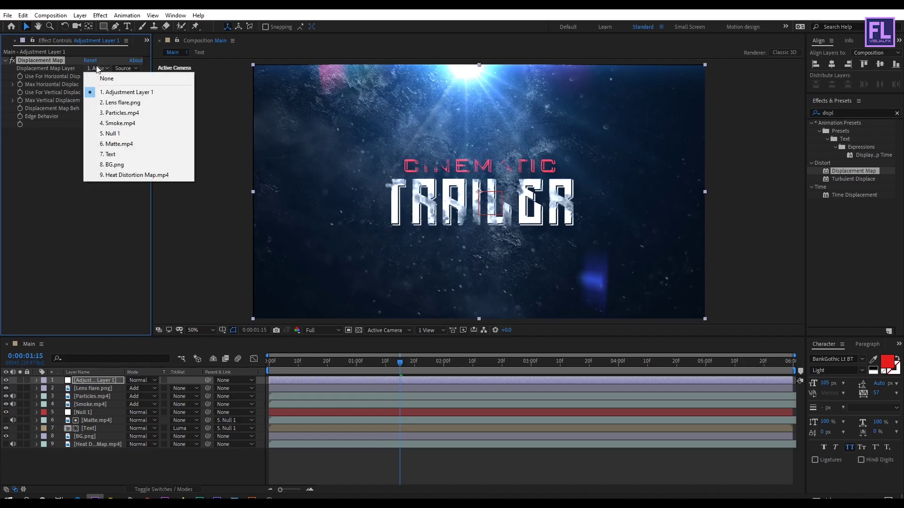
click(126, 175)
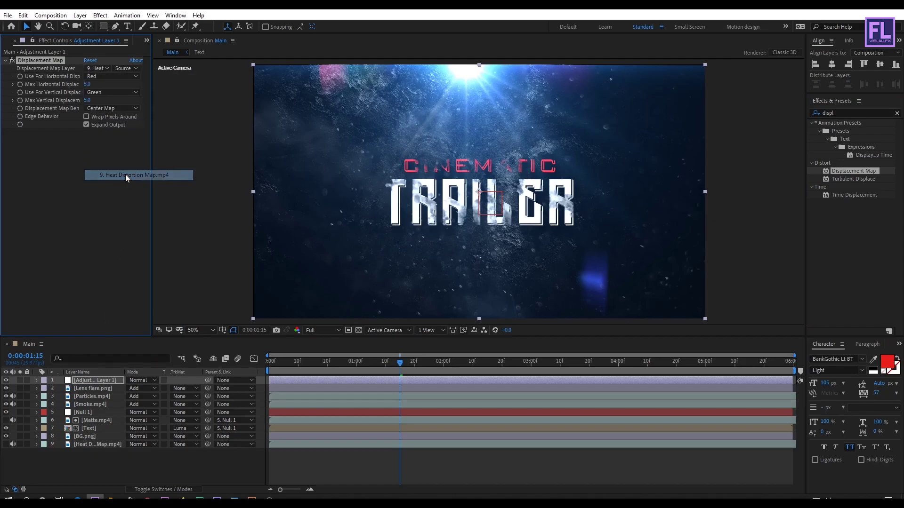
click(87, 84)
text(3)
key(Return)
key(Tab)
text(3)
key(Return)
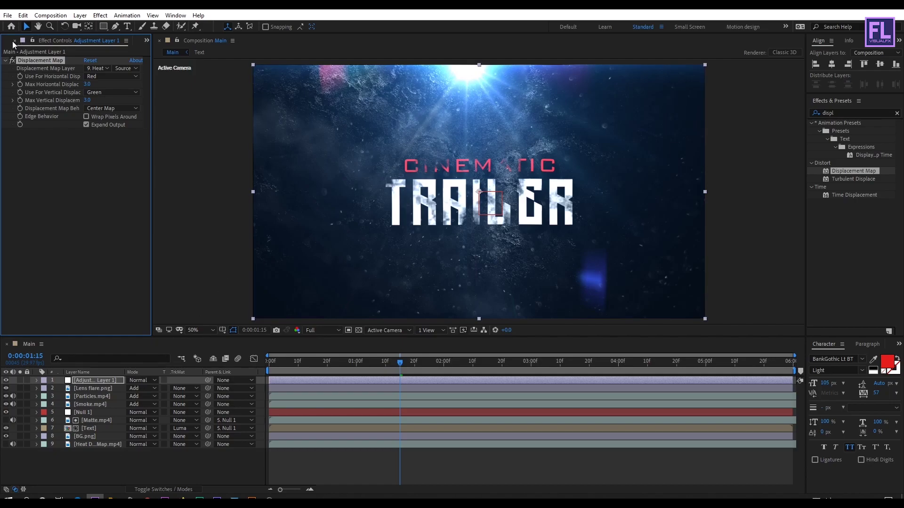
click(146, 40)
click(157, 50)
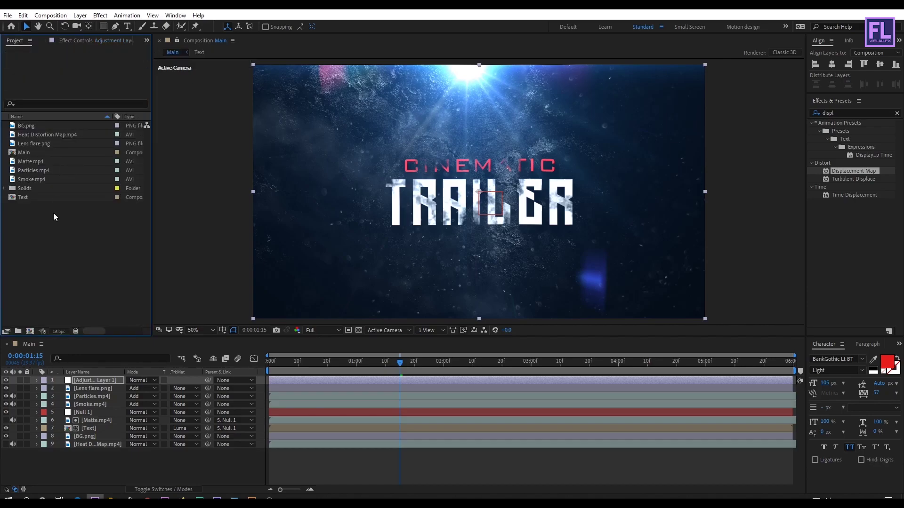
Create a second adjustment layer and apply Venetian Blinds to it
click(91, 468)
right_click(87, 466)
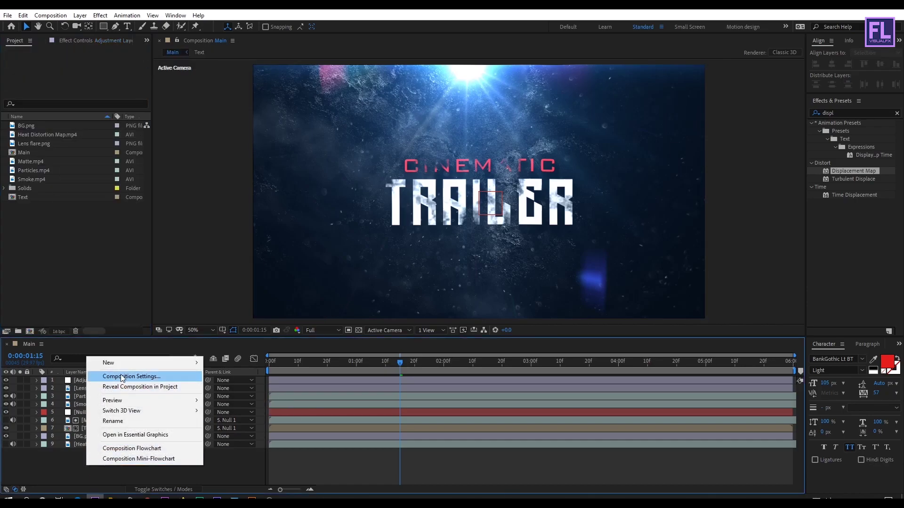
mouse_move(128, 362)
click(238, 440)
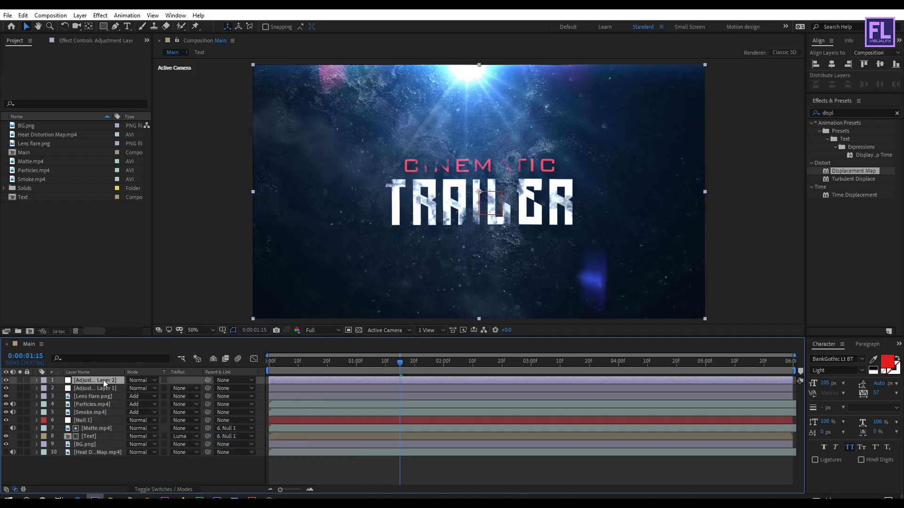
key(ctrl+5)
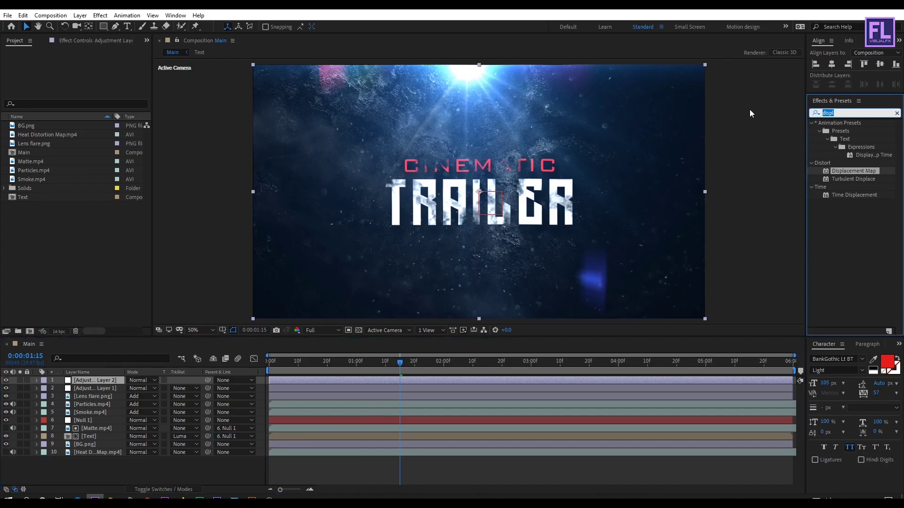
text(veneti)
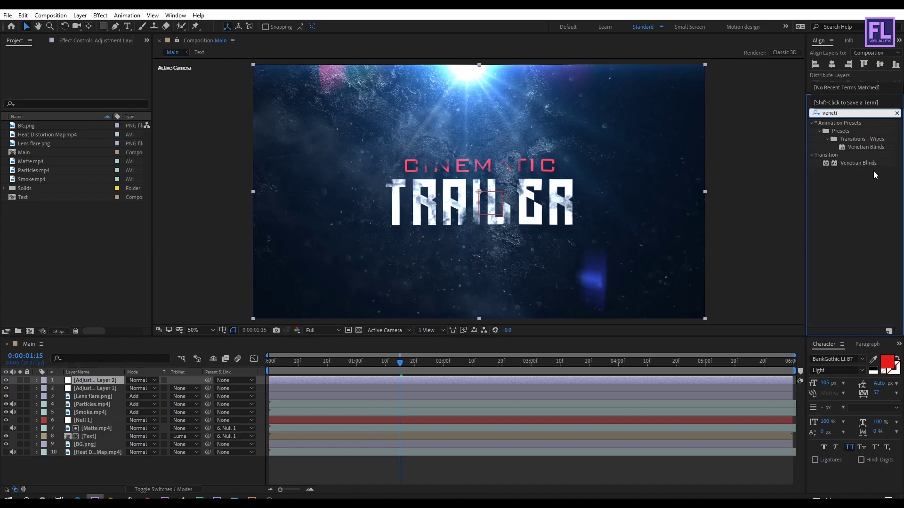
click(861, 163)
drag(865, 163, 128, 381)
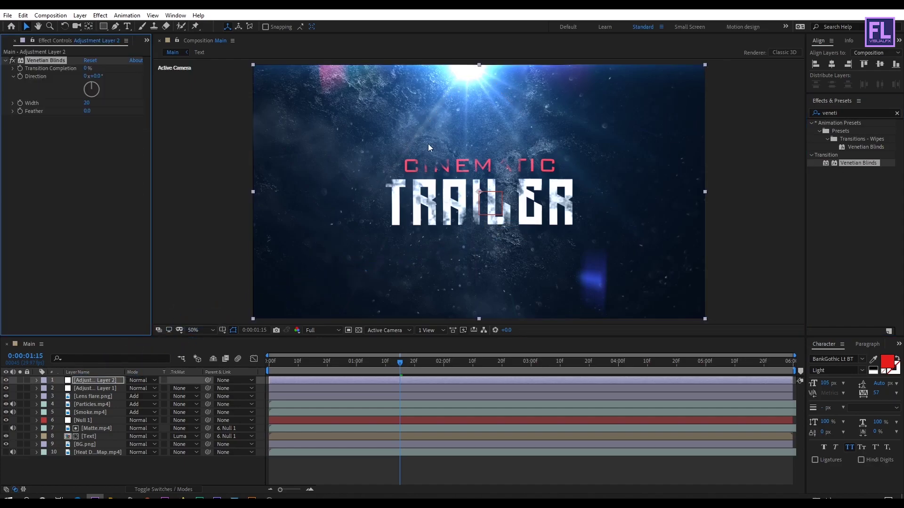
Set Venetian Blinds to 10% completion, 90° direction and width 2, viewing at 100%
click(86, 69)
text(10)
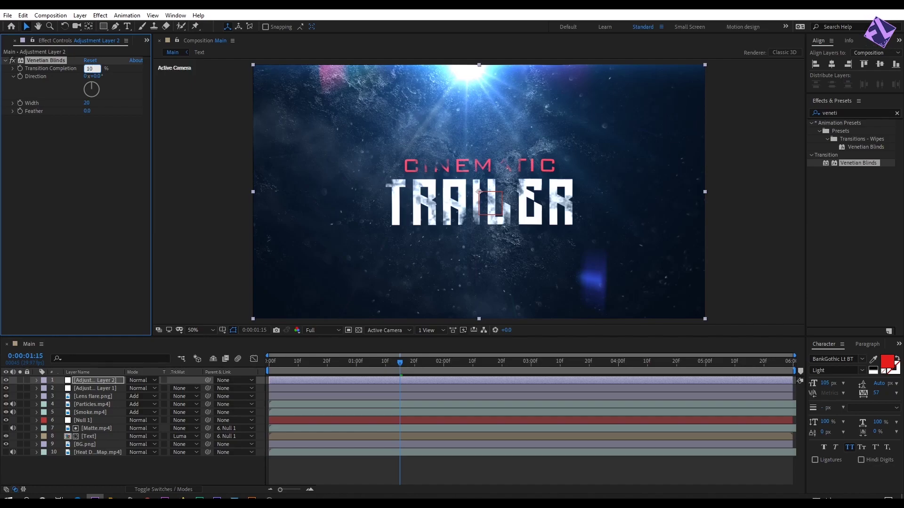
key(Return)
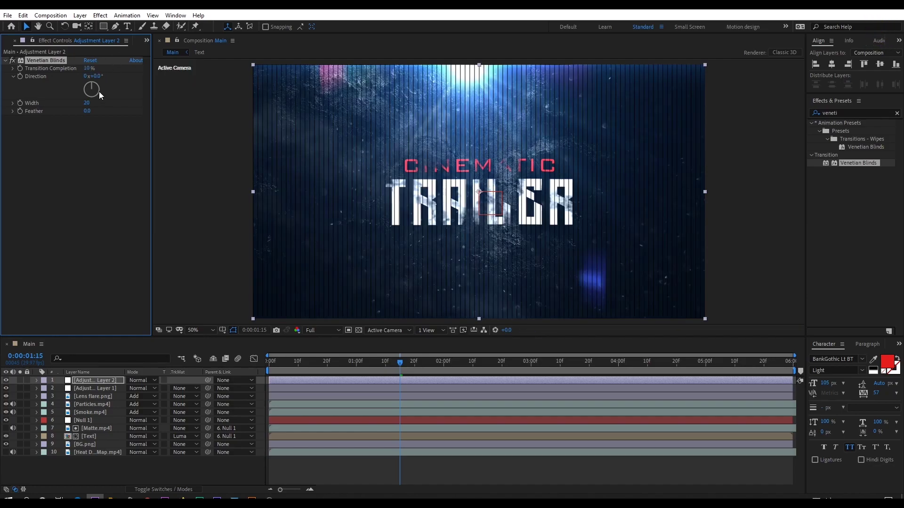
drag(99, 92, 109, 91)
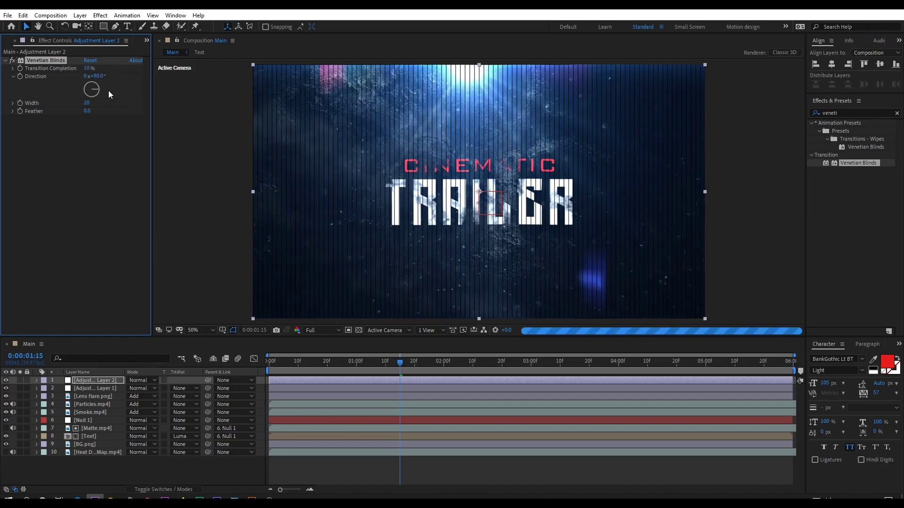
click(87, 103)
text(2)
key(Return)
key(slash)
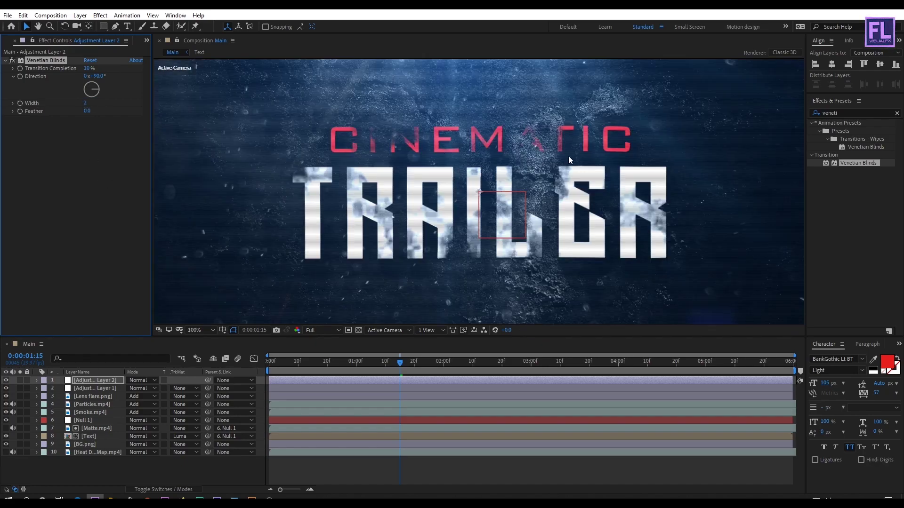
click(40, 167)
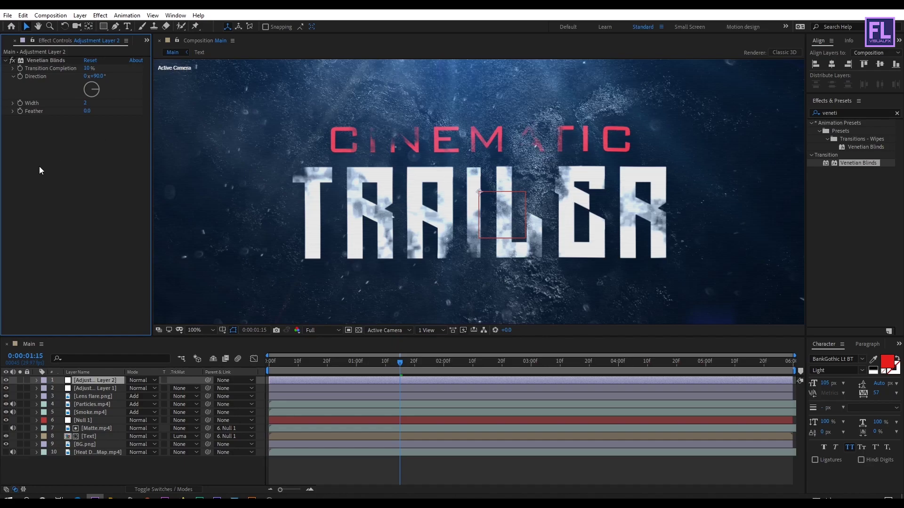
Apply Photo Filter to Adjustment Layer 2 using the Underwater filter at 50% density
click(866, 115)
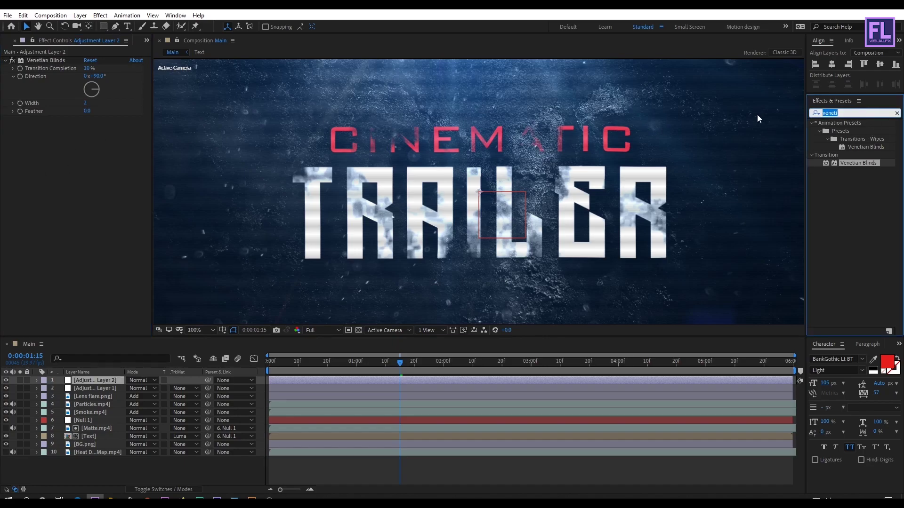
text(photo)
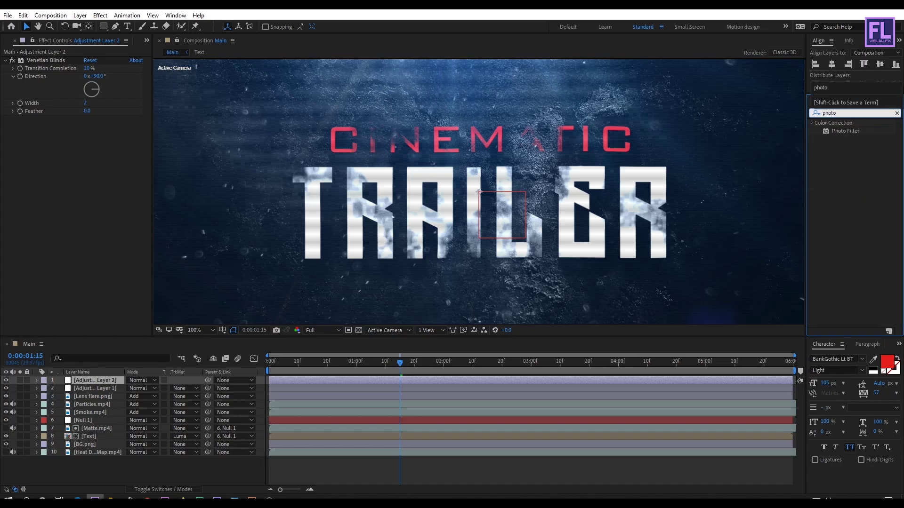
click(847, 131)
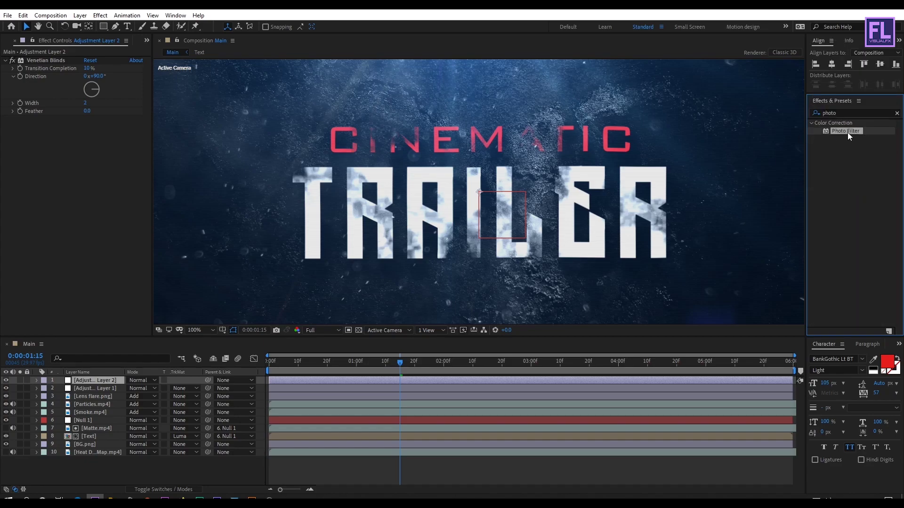
drag(848, 132, 106, 171)
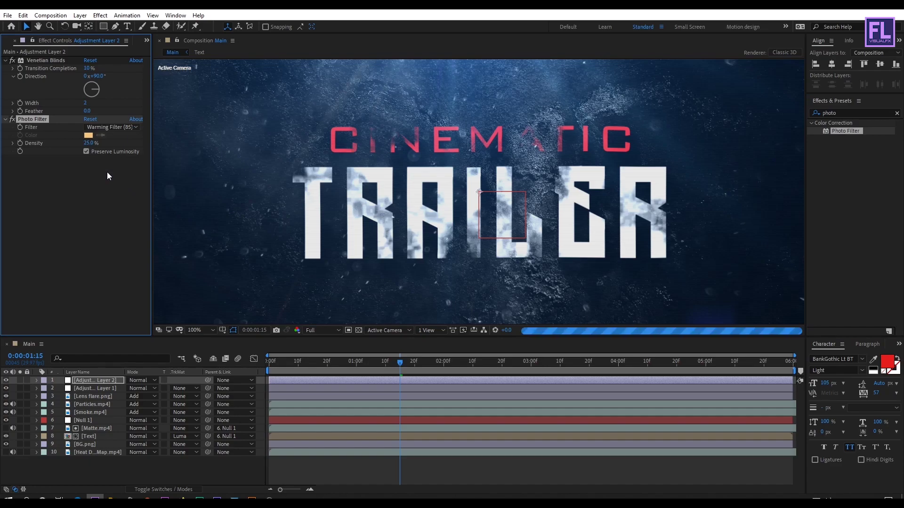
click(109, 127)
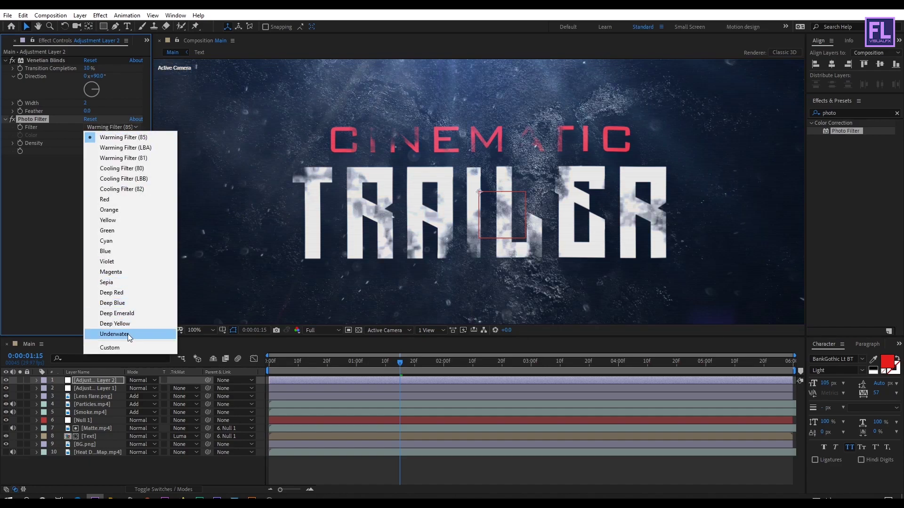
click(114, 334)
key(comma)
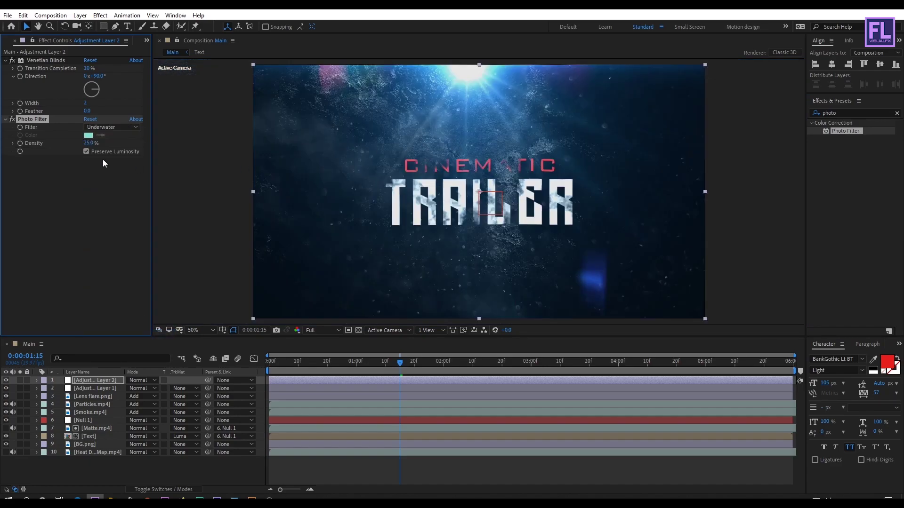
click(91, 142)
text(50)
key(Return)
Apply Curves to Adjustment Layer 2 and bend the RGB curve into an S for contrast
click(48, 188)
click(862, 113)
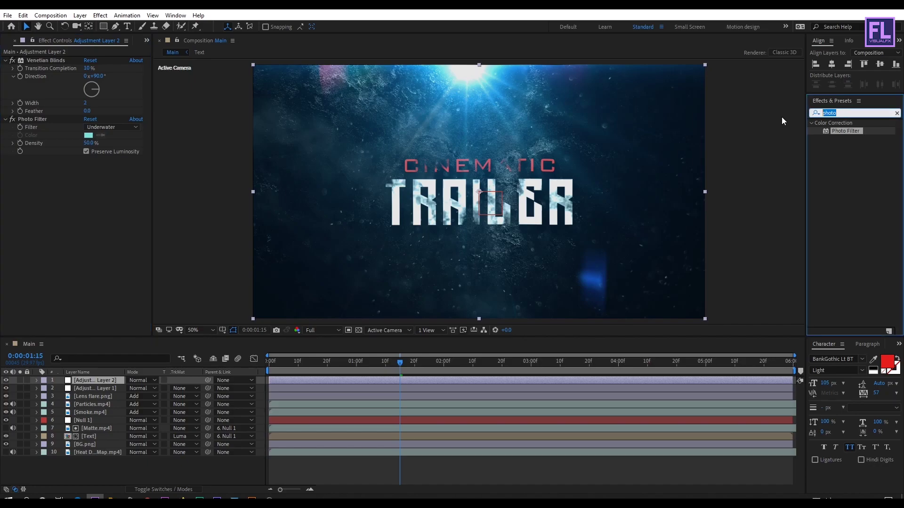
text(curves)
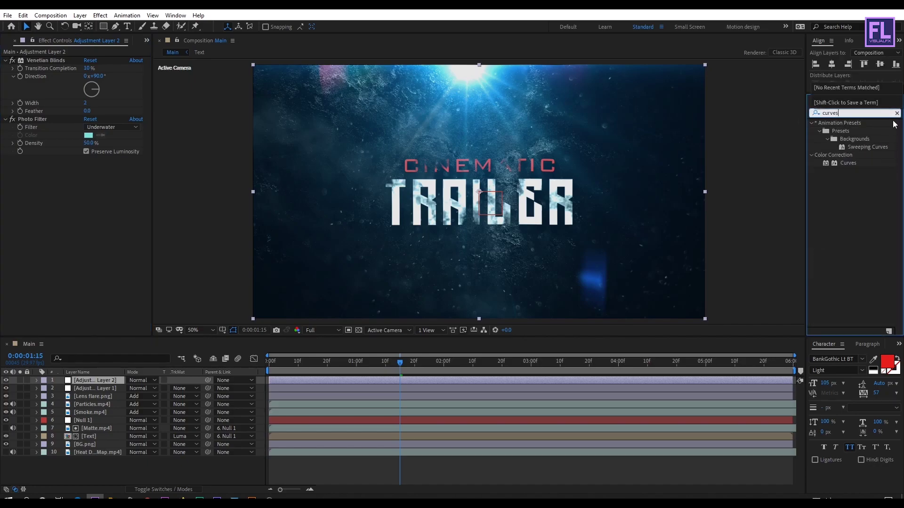
drag(848, 163, 96, 222)
drag(60, 260, 61, 274)
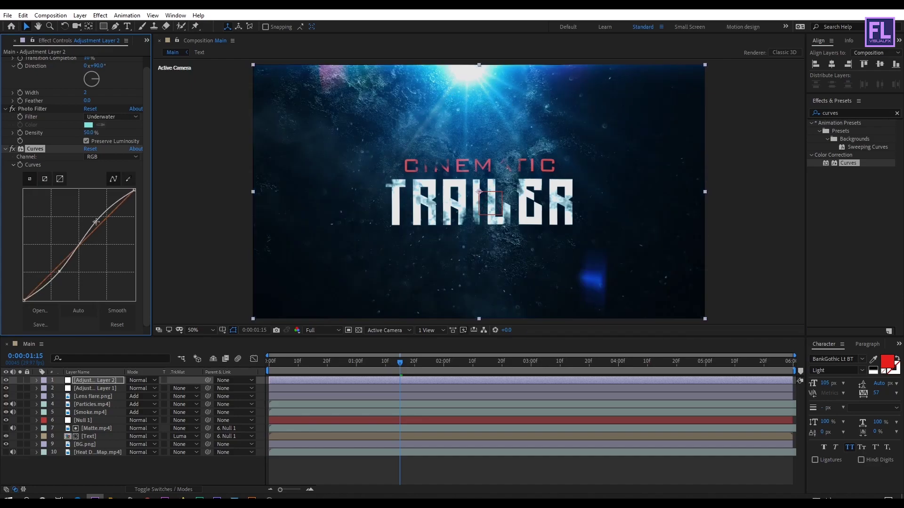
right_click(94, 467)
Create a new black solid layer named 'film bar'
mouse_move(140, 366)
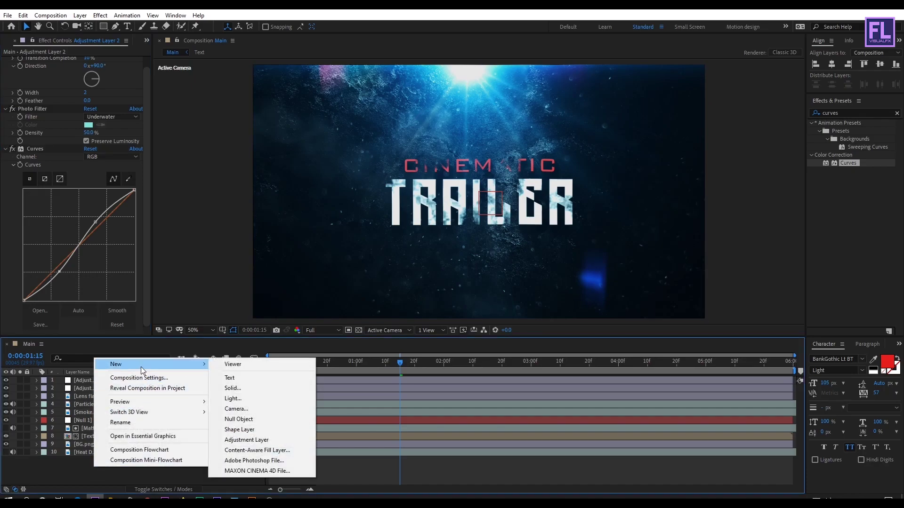
click(241, 385)
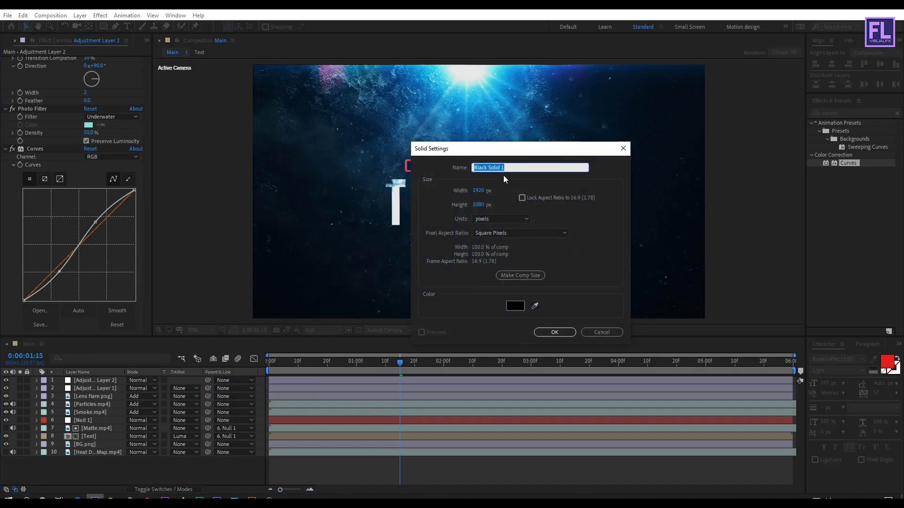
text(film bar)
click(555, 332)
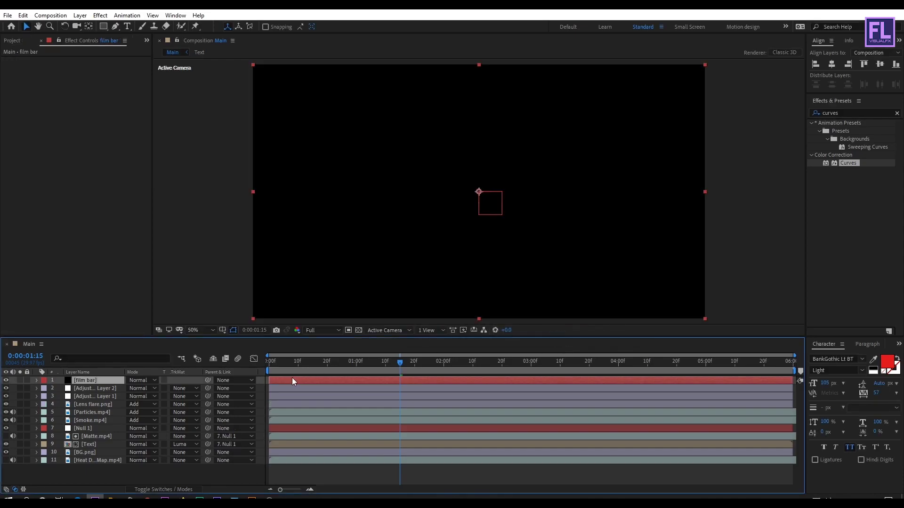
Mask film bar with a vertically shrunk, inverted rectangle leaving top and bottom bars
double_click(103, 27)
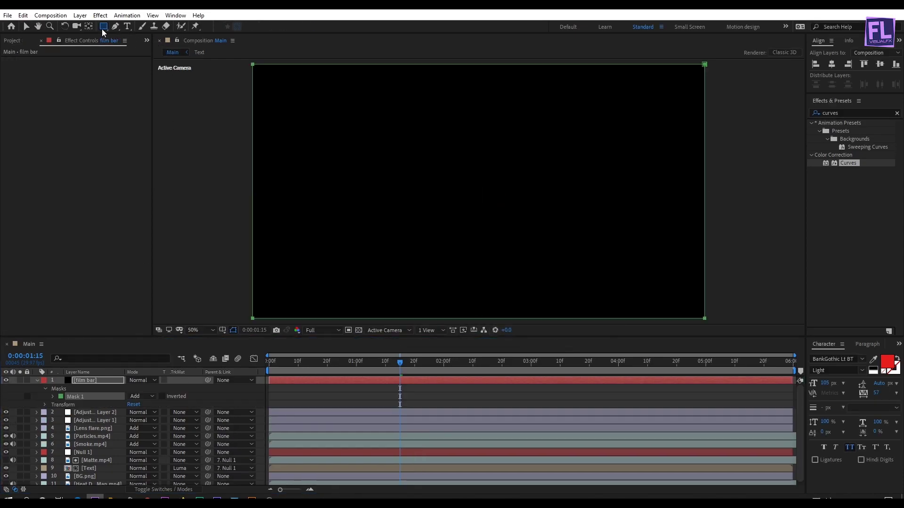
click(441, 69)
drag(479, 64, 482, 99)
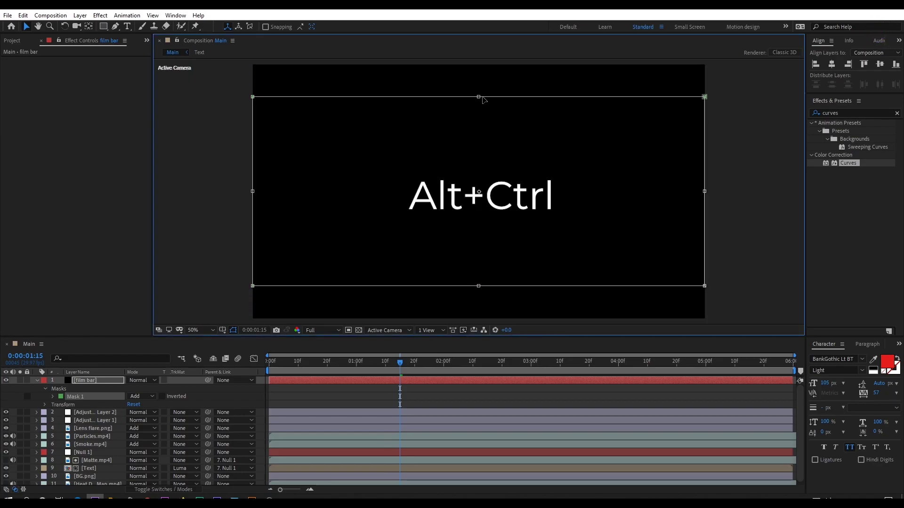
click(163, 396)
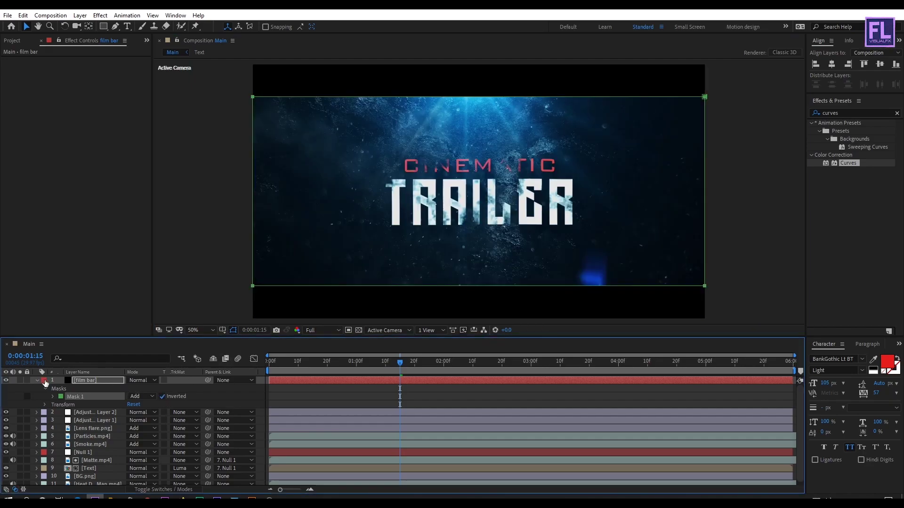
click(37, 380)
click(154, 475)
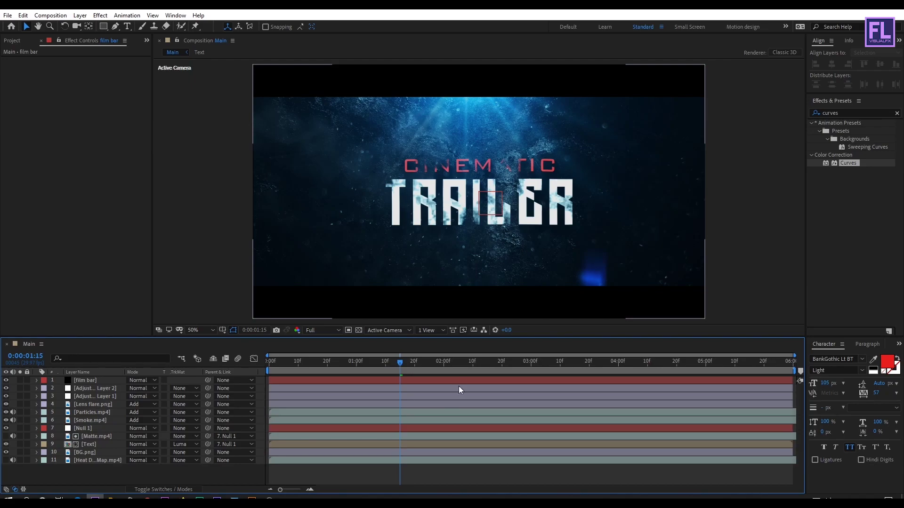
End the work area at 0:00:03:10 and play the title preview from the start
drag(500, 364, 561, 364)
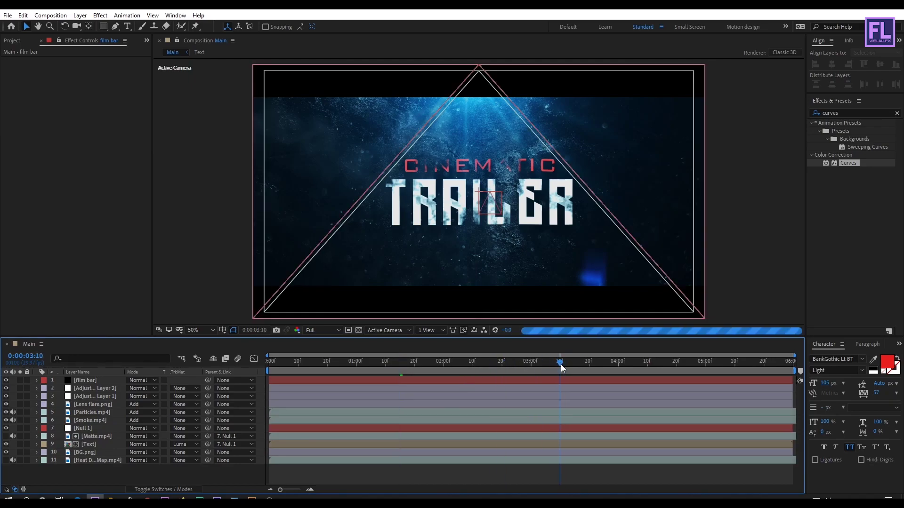
key(n)
key(Home)
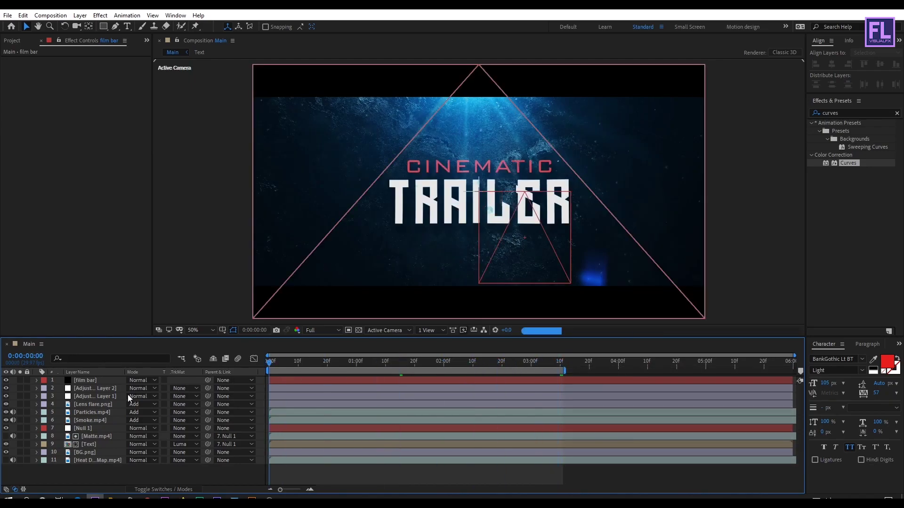
key(space)
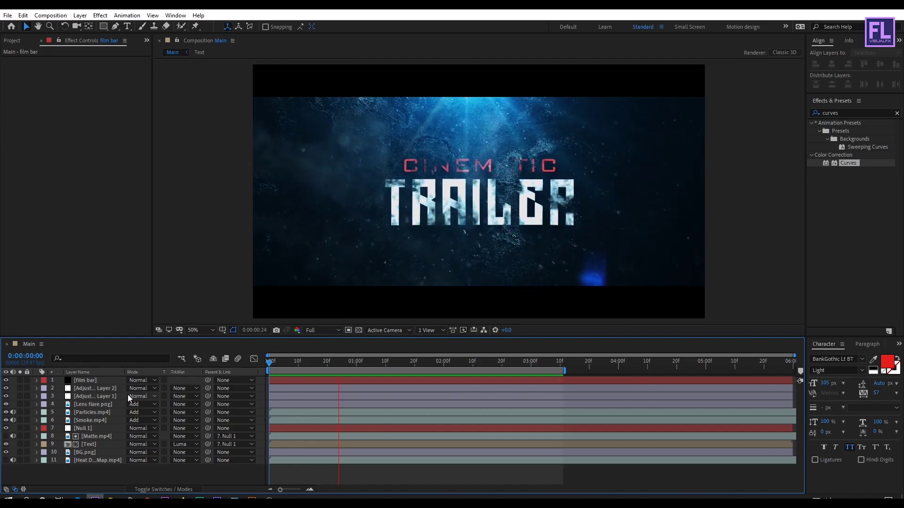